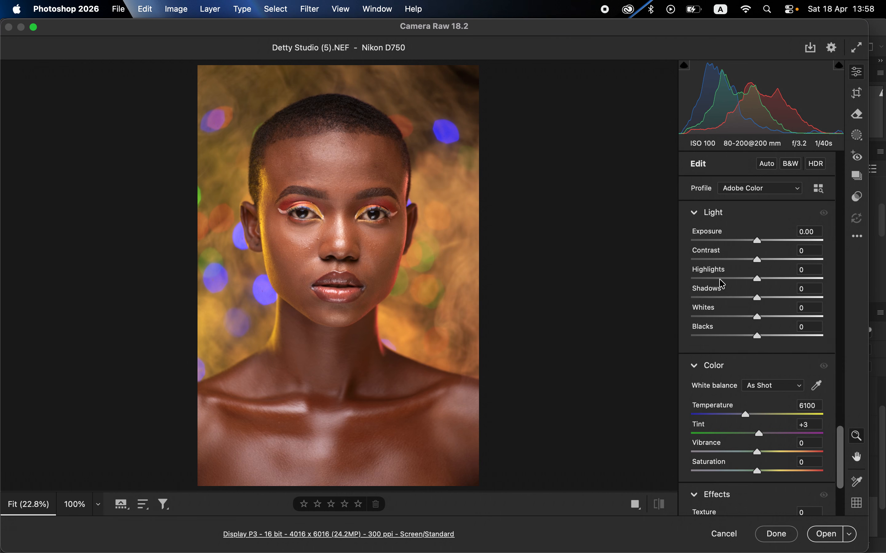
Set Highlights to -73, Whites to -49, Contrast to +15, Shadows to +8, Blacks to -13 and Exposure to -0.20, and compare with the original
drag(717, 282, 709, 282)
click(726, 317)
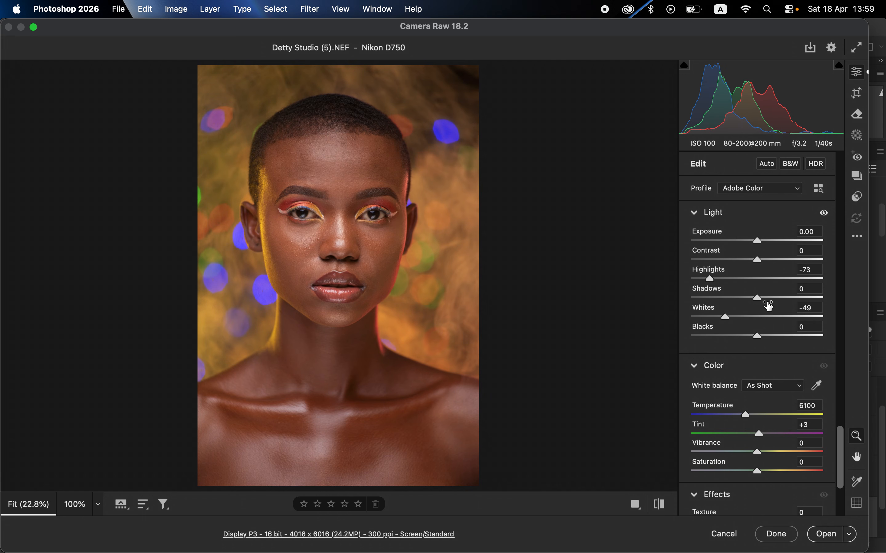
drag(768, 260, 767, 259)
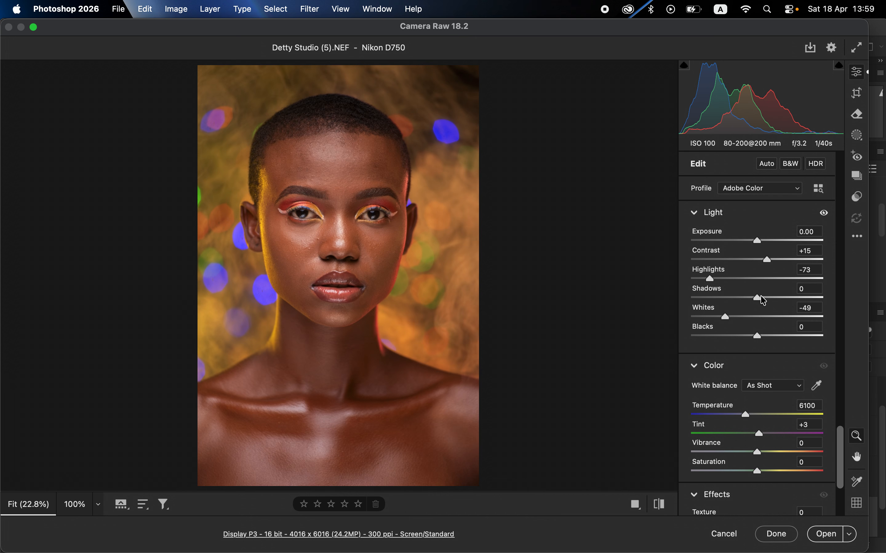
drag(761, 296, 763, 297)
drag(743, 337, 751, 340)
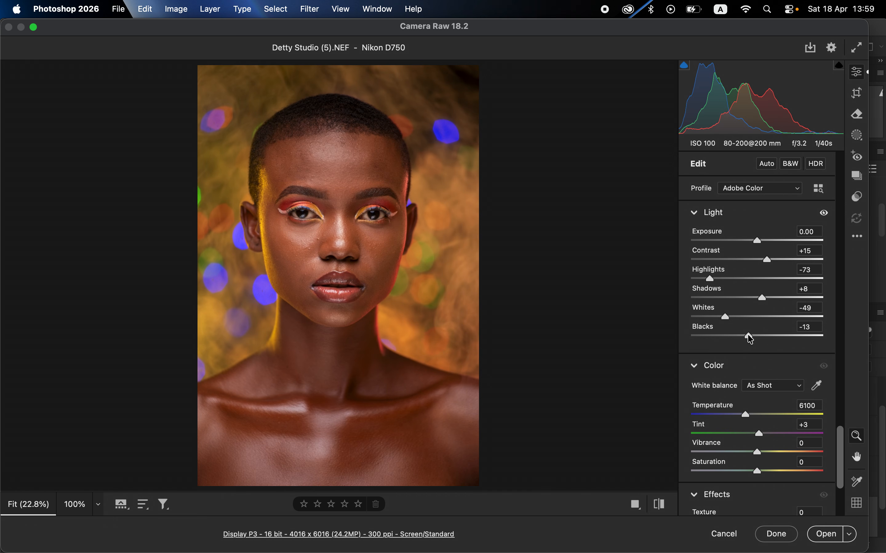
drag(758, 244, 756, 245)
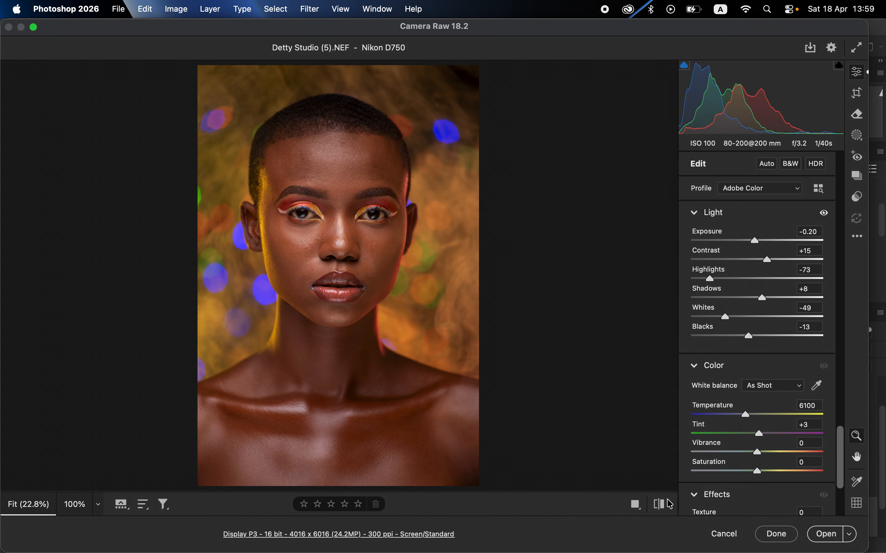
click(661, 507)
drag(663, 507, 663, 507)
Set the Oranges luminance to -6 in the Color Mixer, compare with the original, and open the photo as a normal image in Photoshop
scroll(790, 381, down, 3)
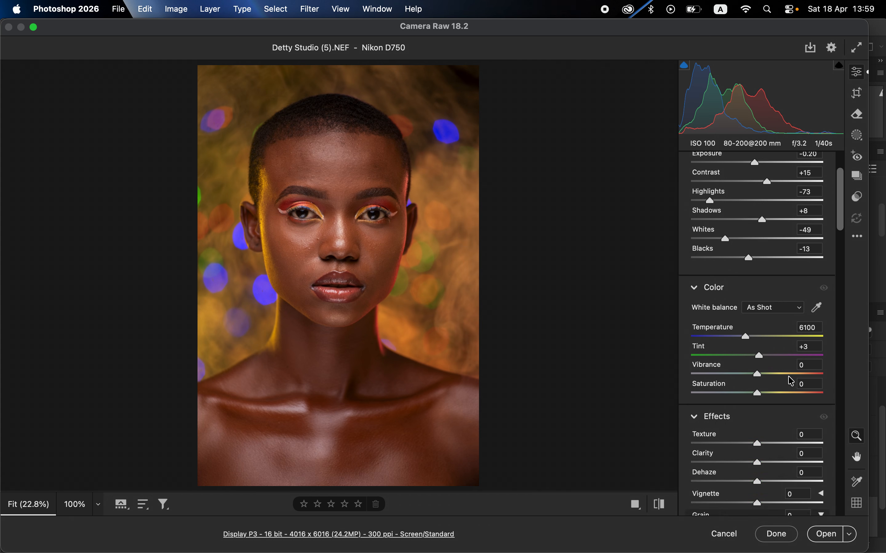
scroll(791, 381, down, 20)
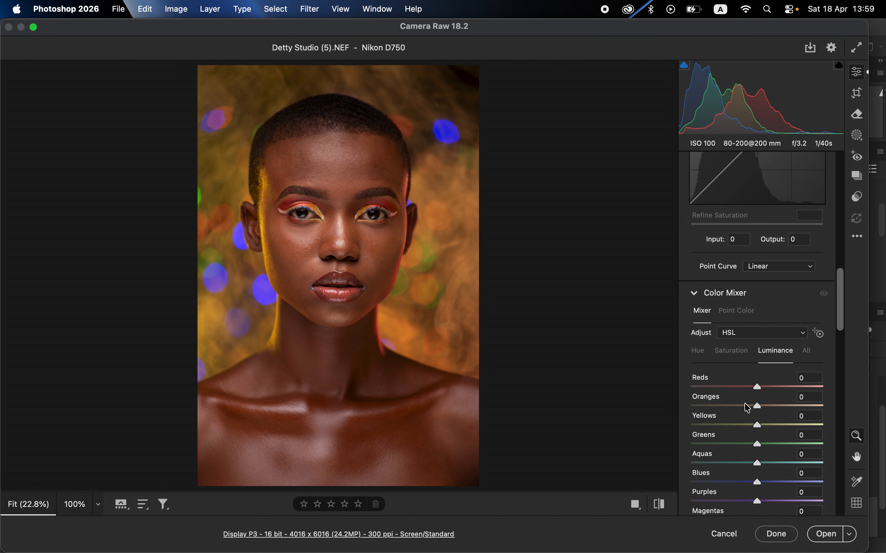
click(698, 353)
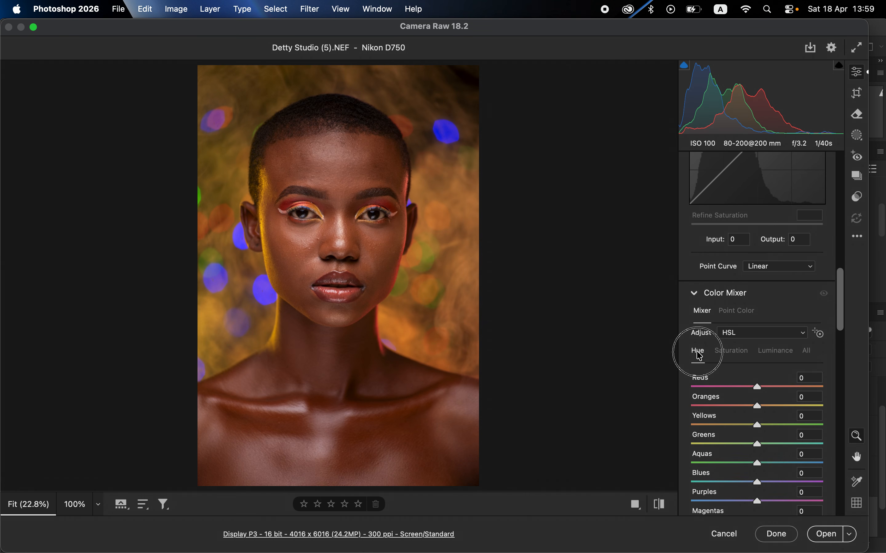
click(734, 354)
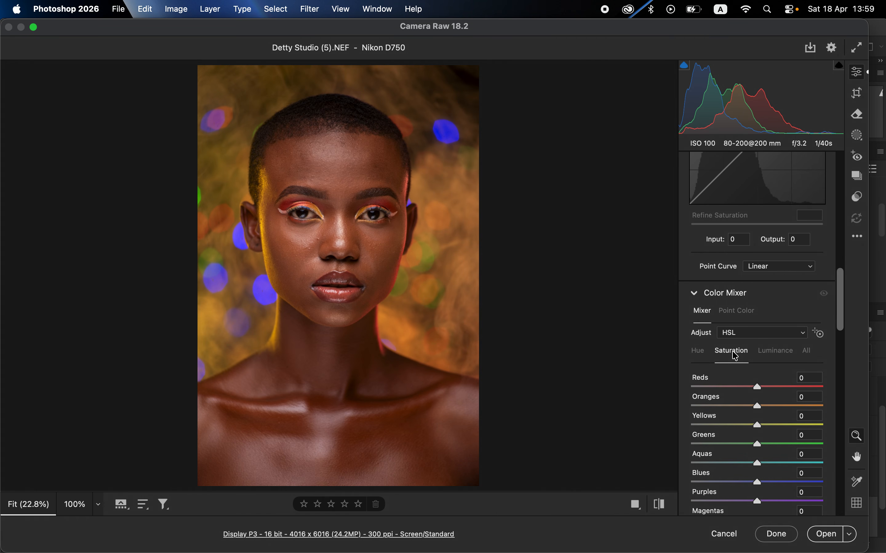
click(776, 352)
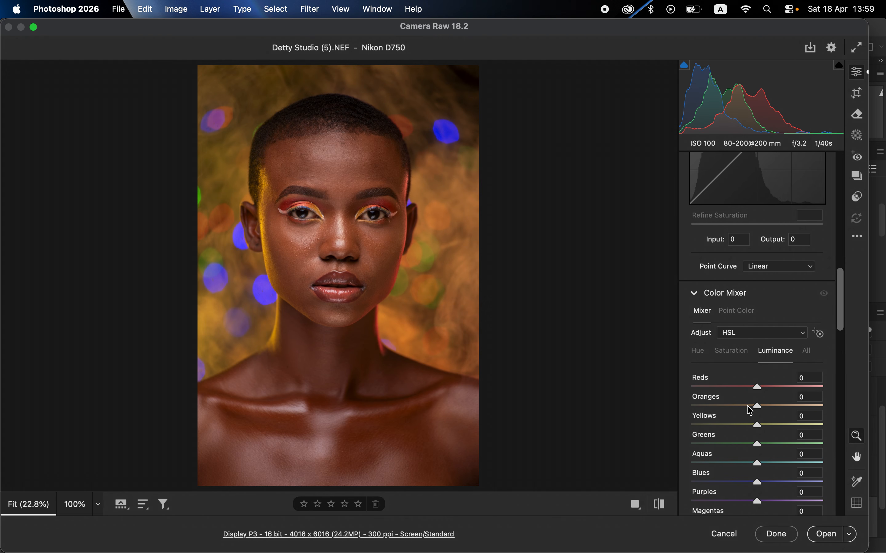
drag(751, 411, 754, 411)
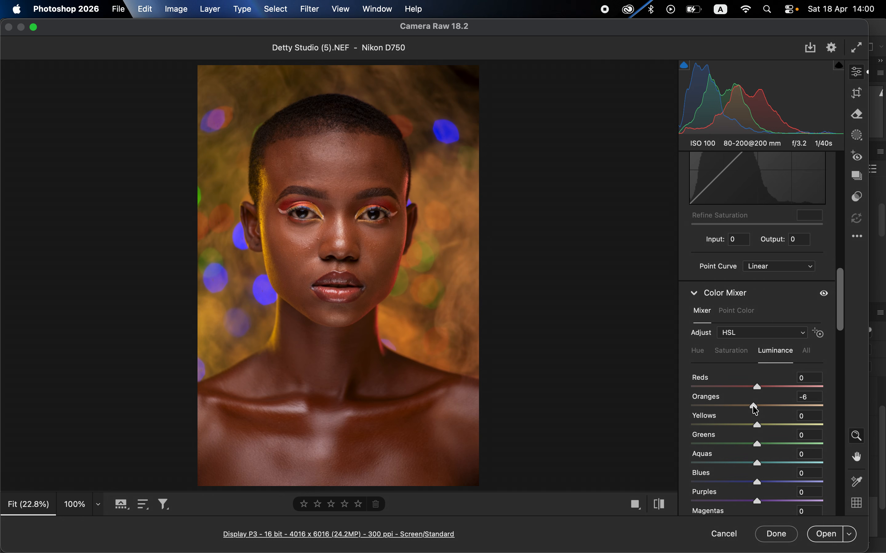
click(658, 506)
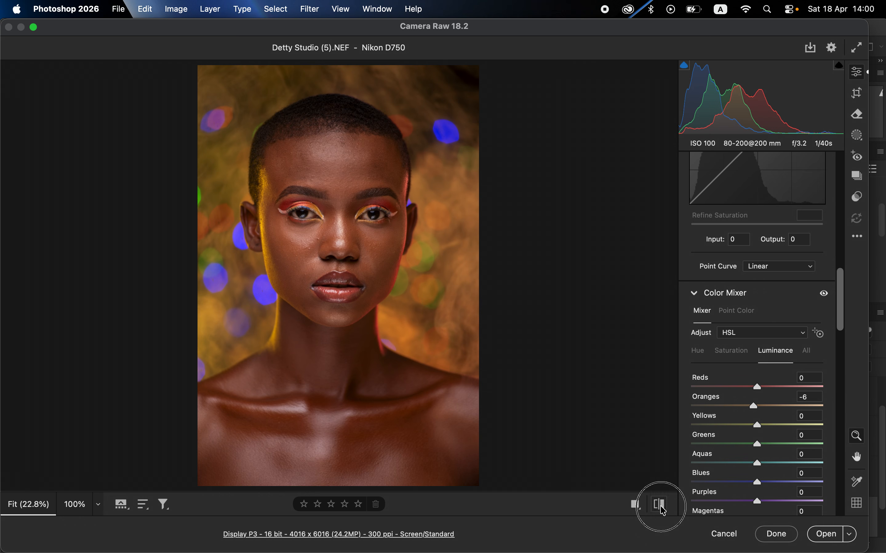
click(660, 506)
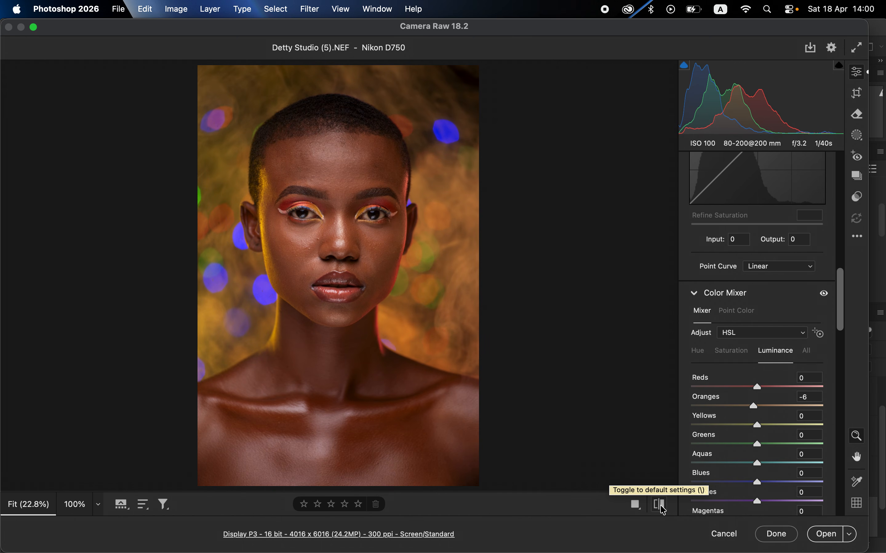
click(823, 536)
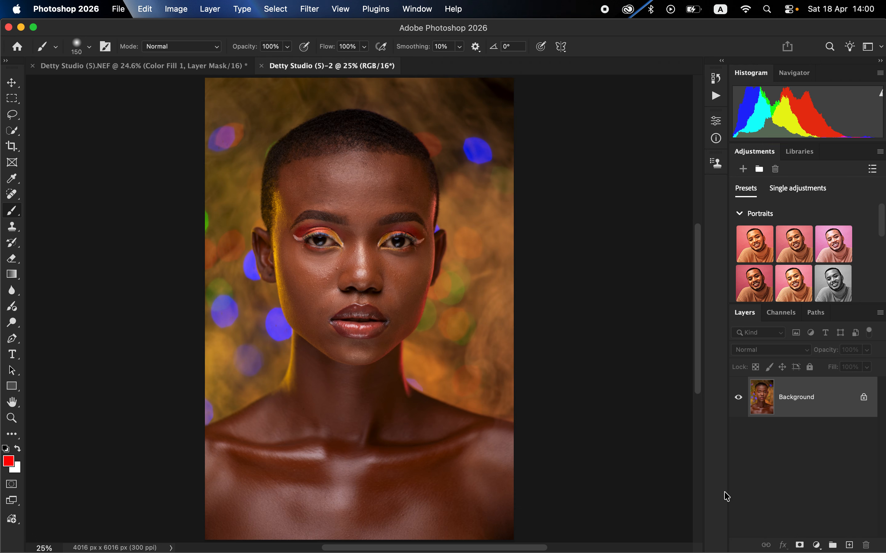
Add a Solid Color fill layer in red (#ff0000) above the Background
click(817, 546)
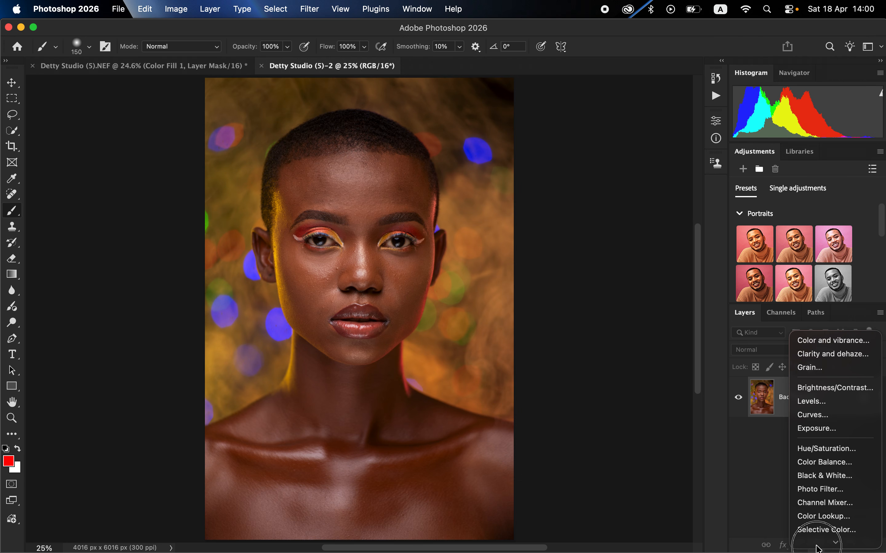
mouse_move(817, 549)
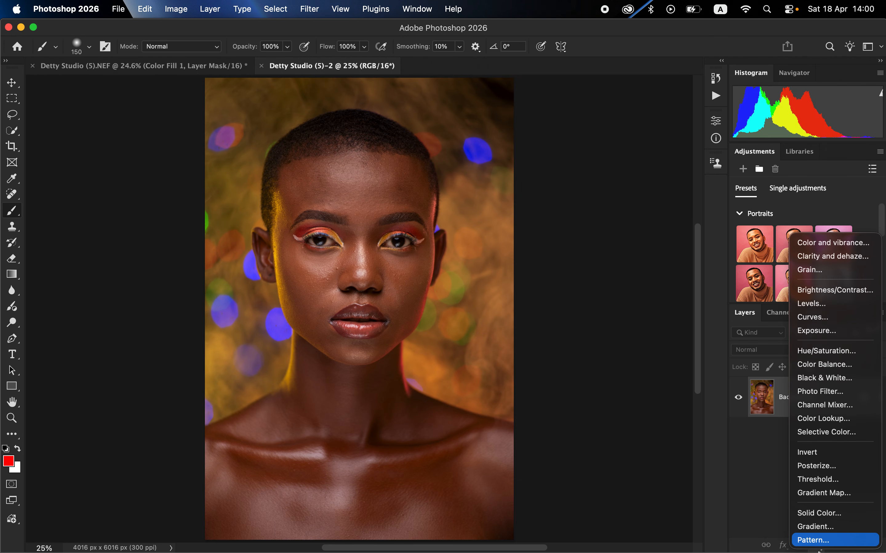
click(810, 514)
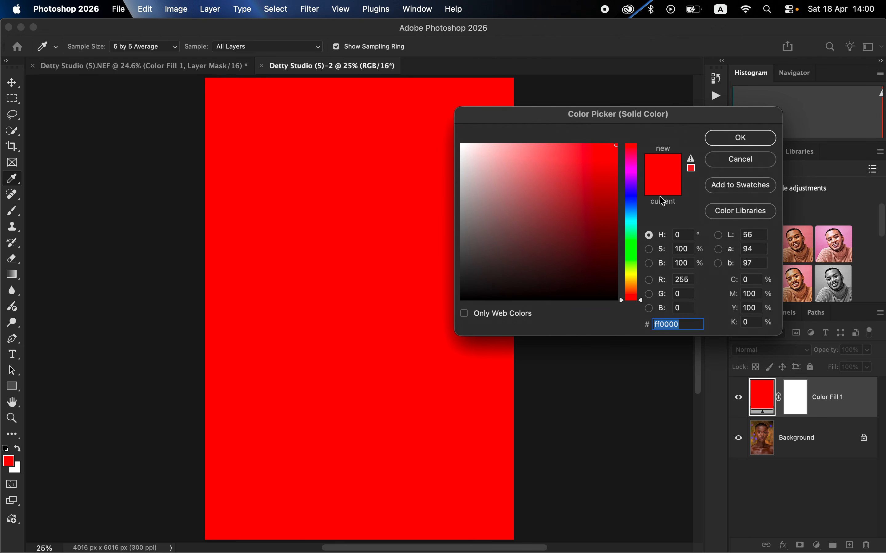
click(727, 136)
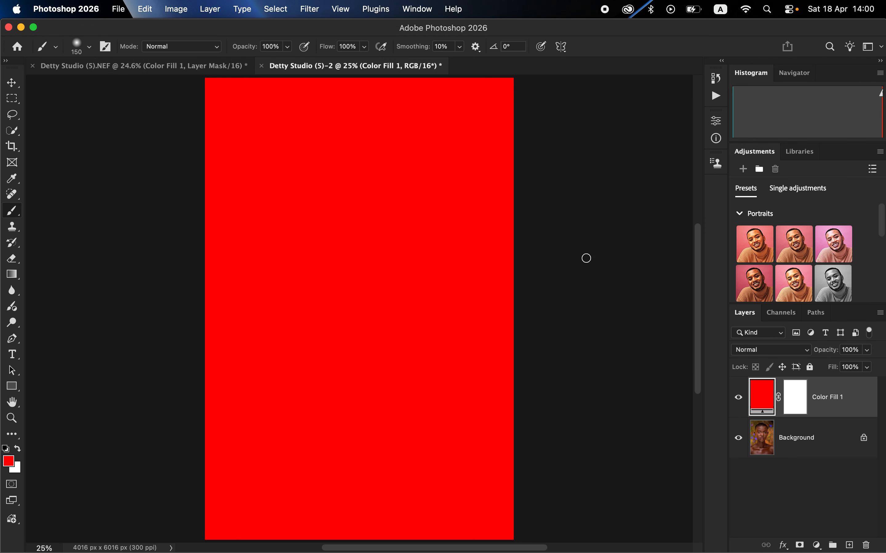
Hide the red fill layer and reopen its colour for editing, with the eyedropper sampling a 5 by 5 Average from All Layers
click(738, 399)
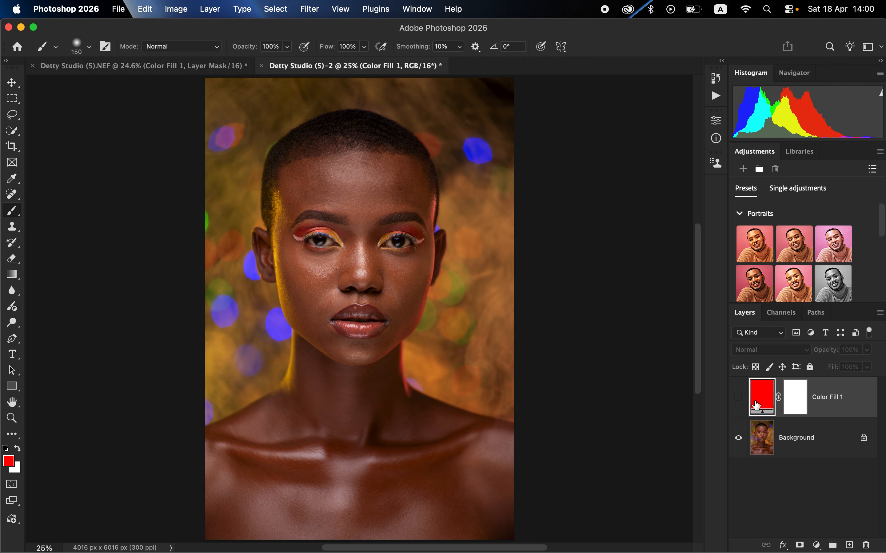
double_click(759, 403)
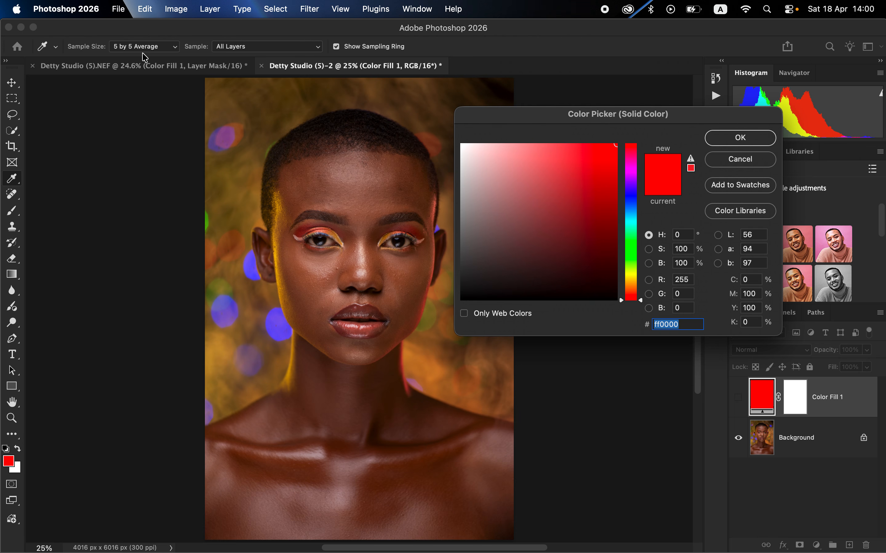
click(150, 49)
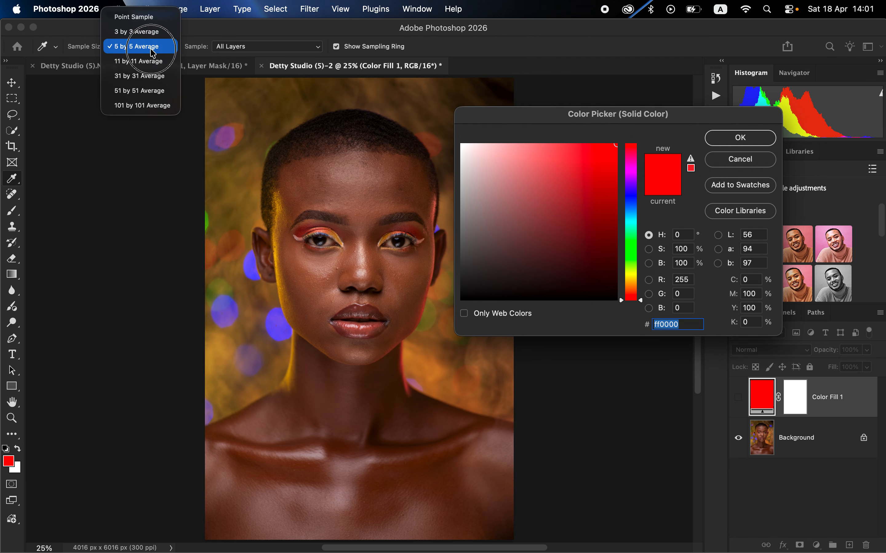
click(152, 53)
click(241, 53)
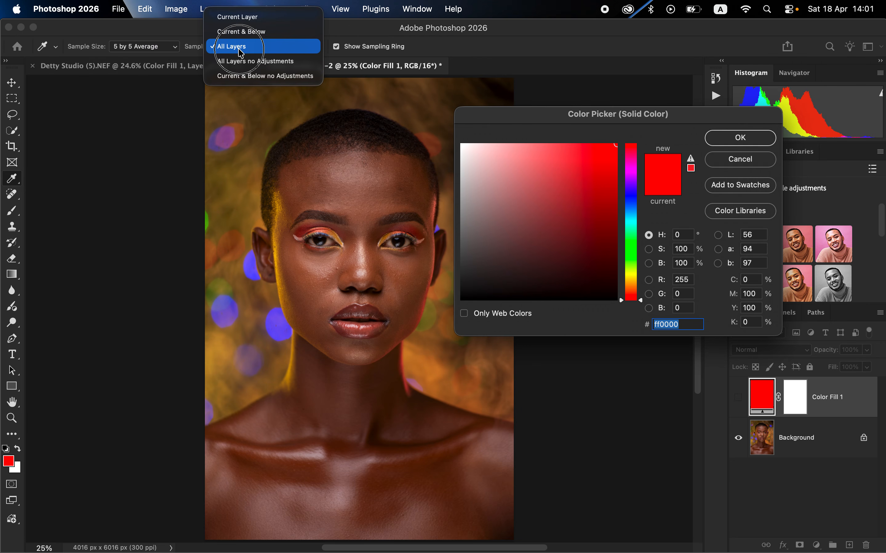
click(240, 44)
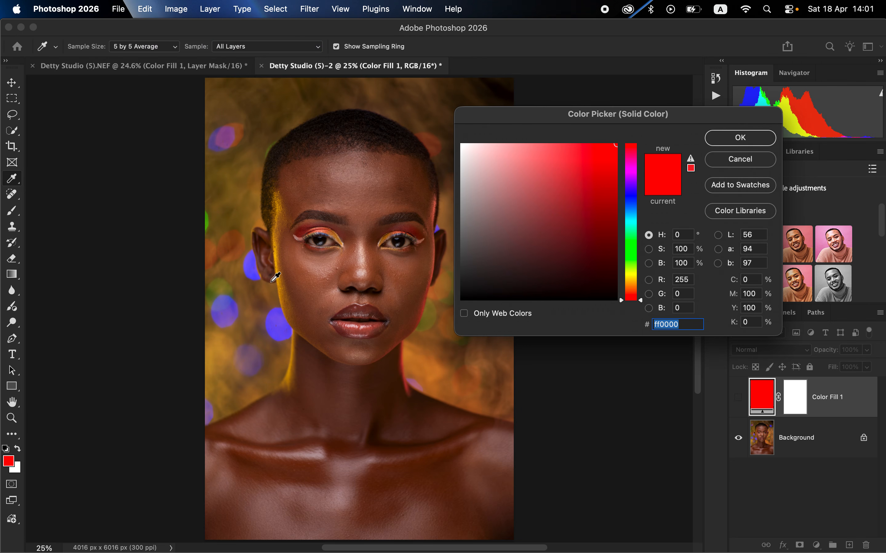
Sample the skin tone at the outer end of the eyebrow on the yellow-lit side as the fill colour, #723f26
key(super+equal)
key(super+equal)
key(super+equal)
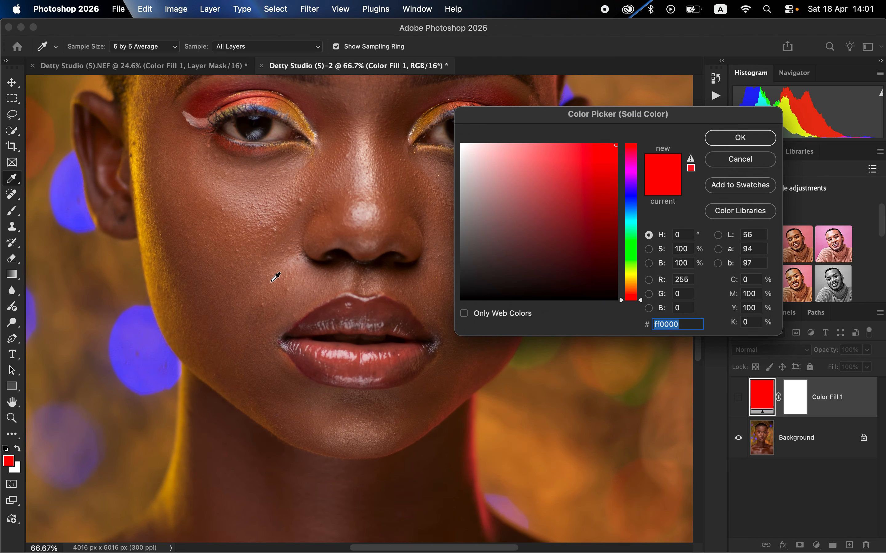
scroll(275, 277, up, 5)
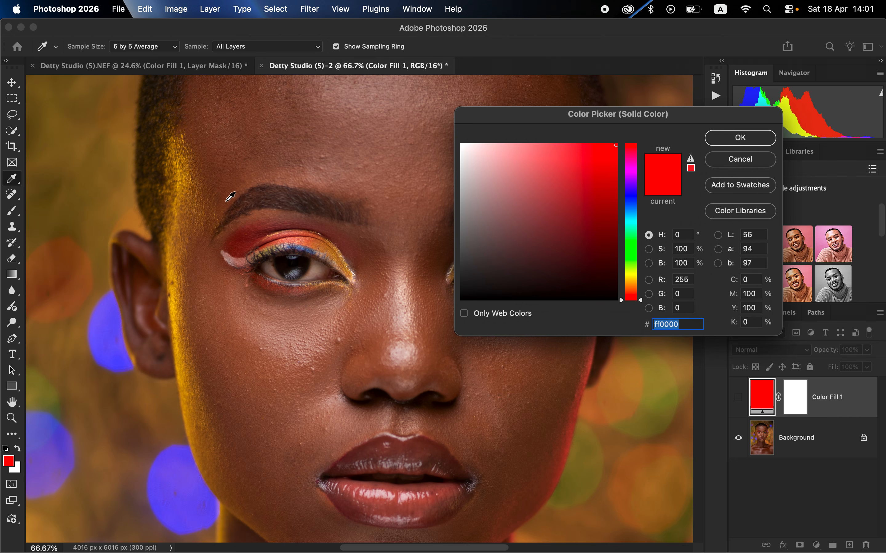
click(226, 202)
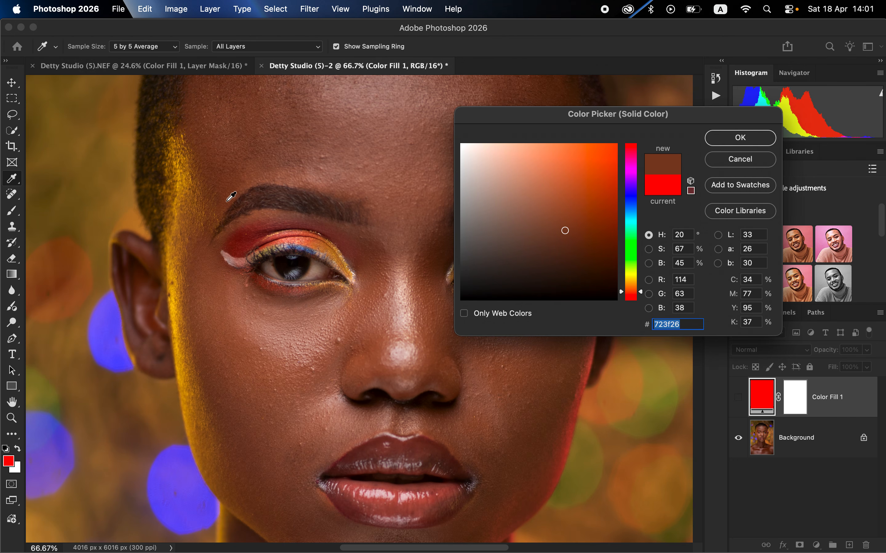
click(227, 202)
click(729, 136)
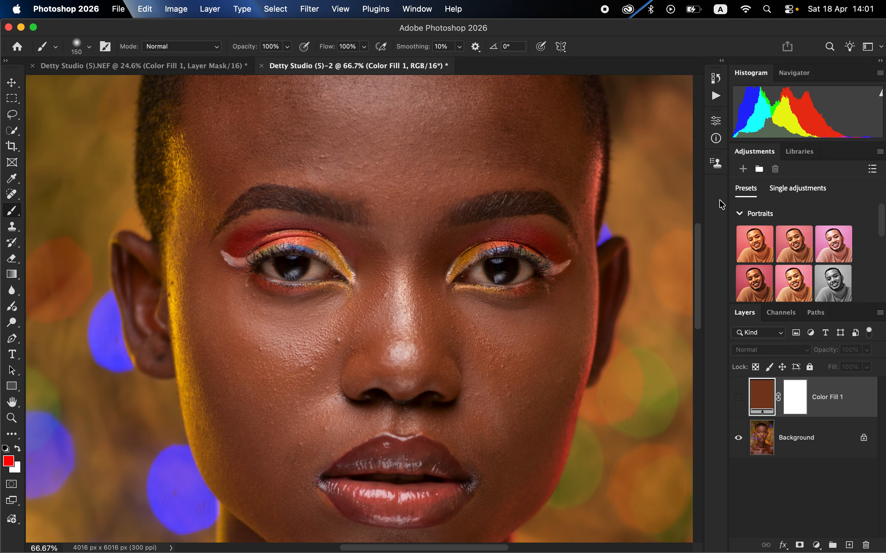
Show the brown fill layer and set its blend mode to Color
click(738, 399)
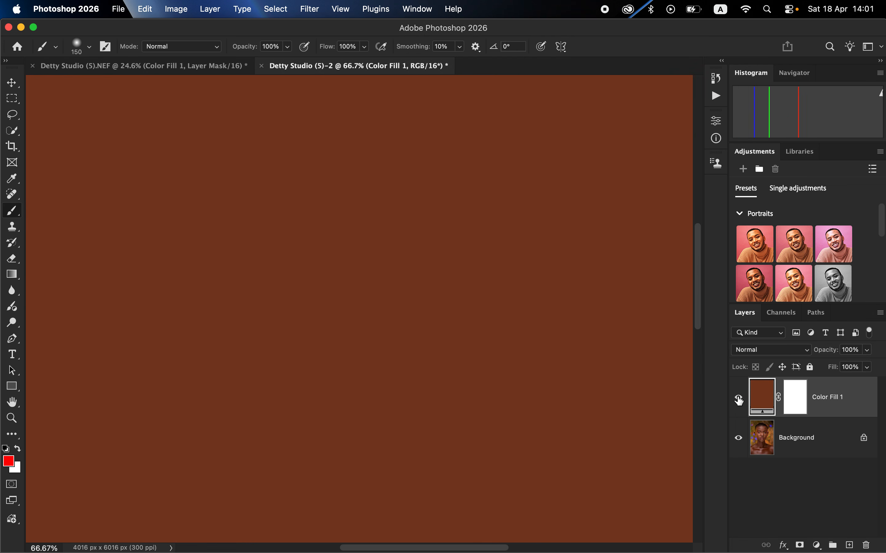
click(755, 352)
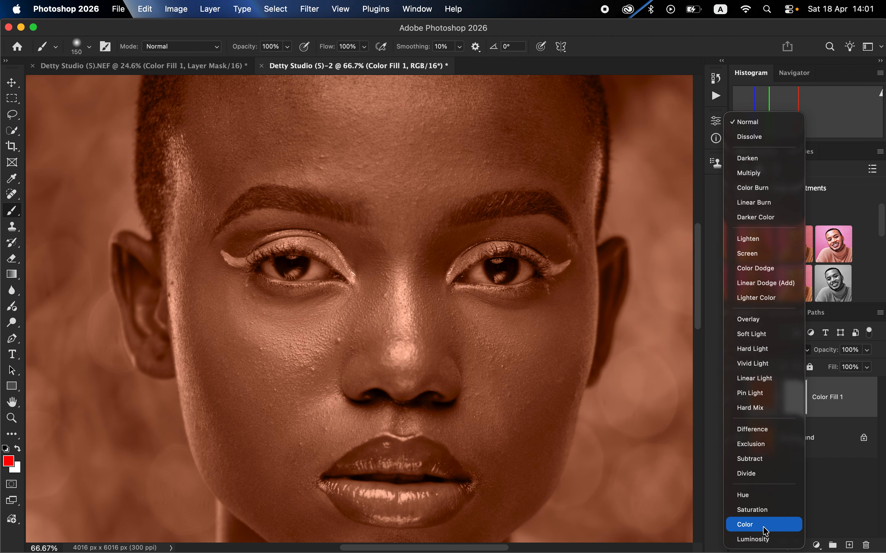
click(765, 527)
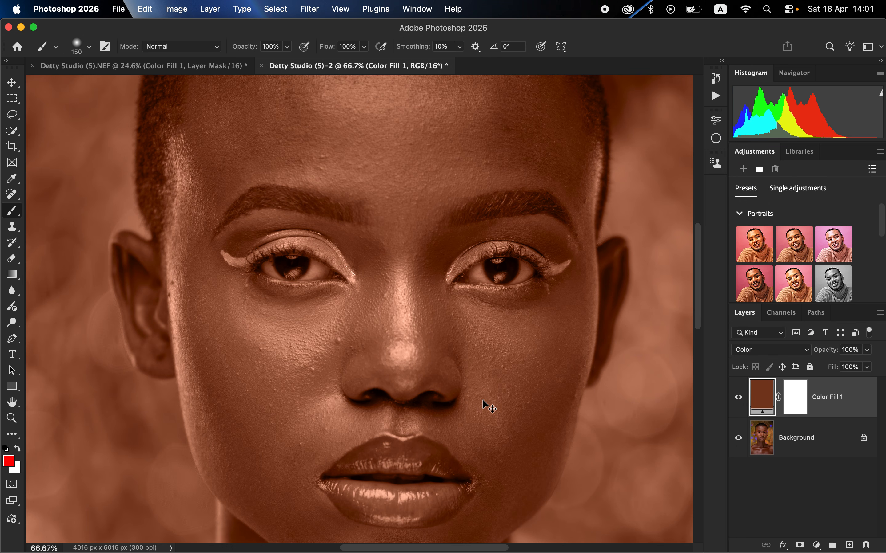
Invert the fill layer's mask to black so that the colour tint is hidden across the whole photo
key(super+0)
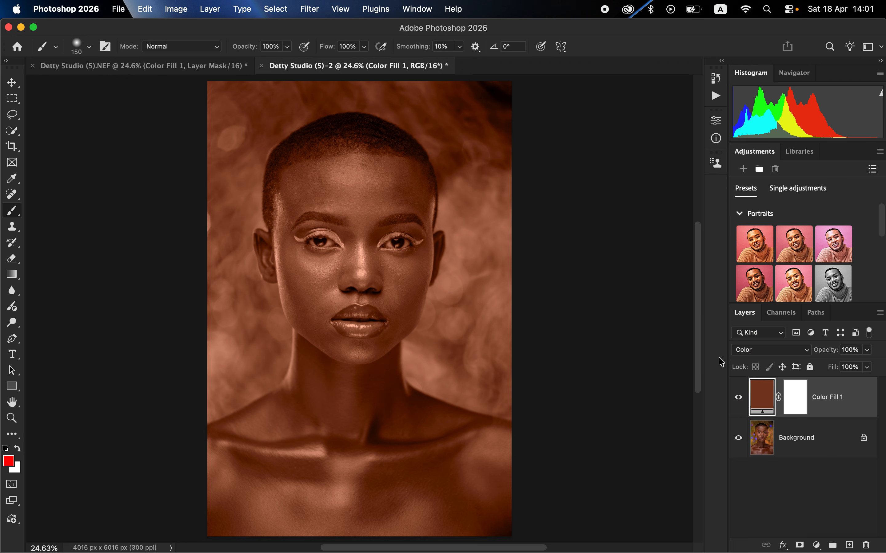
click(795, 401)
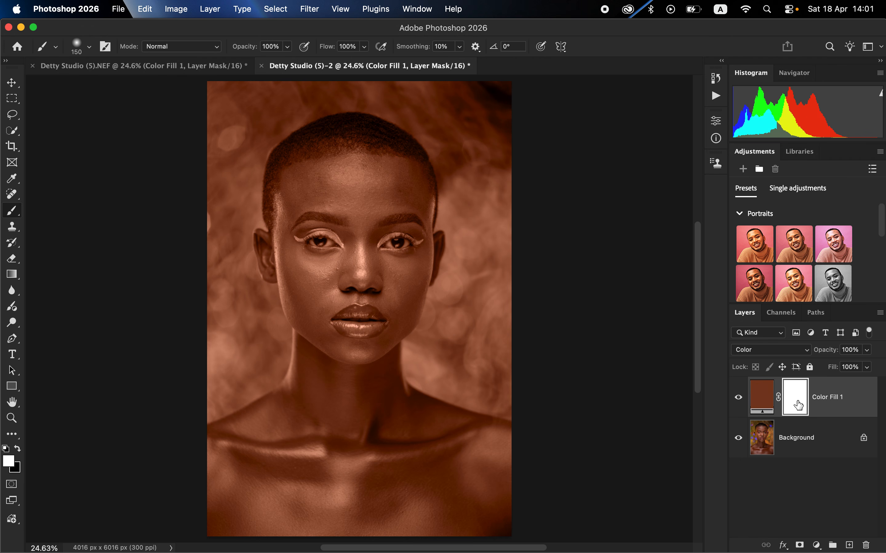
key(super+i)
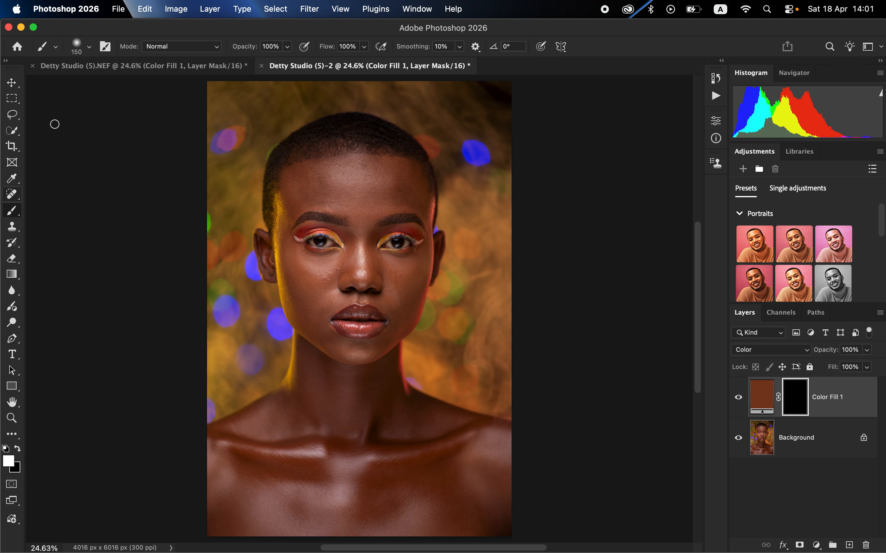
Check the Soft Round brush's size and hardness, and reset the colours to default with white as the foreground for painting the mask
click(89, 47)
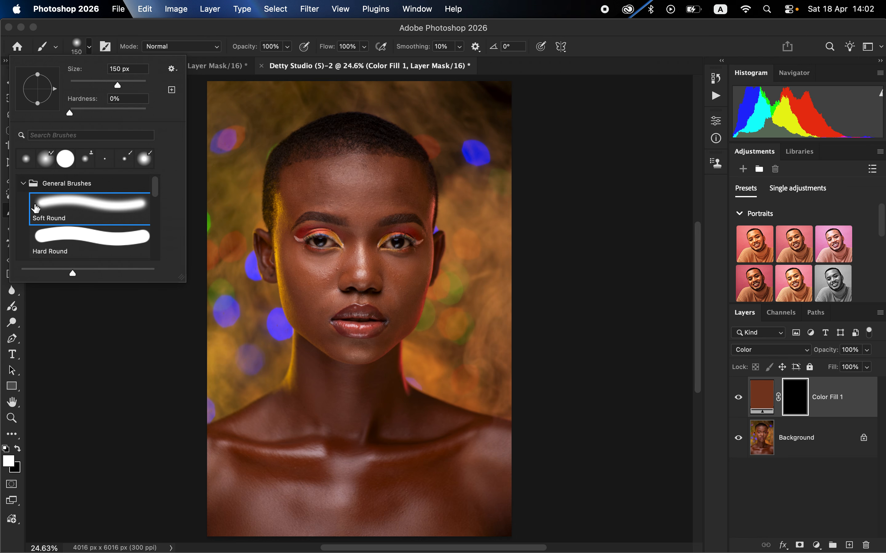
click(206, 30)
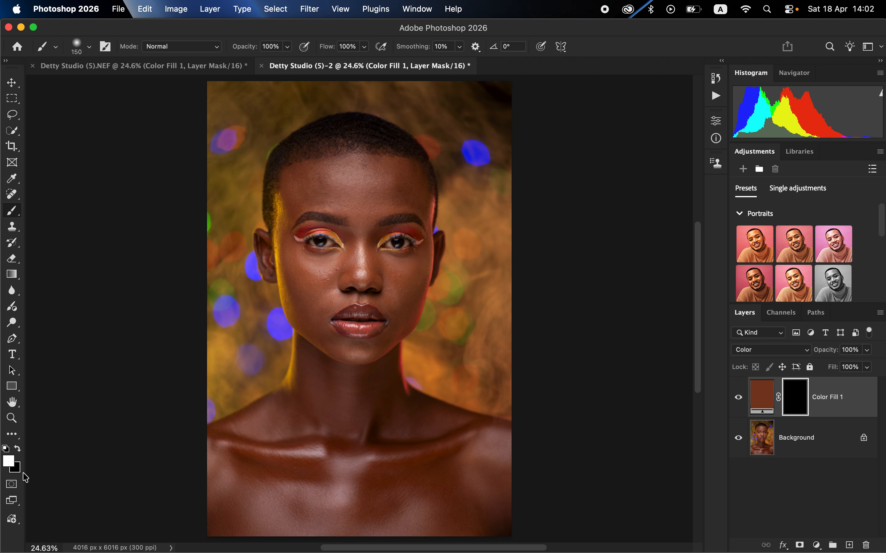
click(6, 449)
click(17, 448)
click(18, 448)
key(super+equal)
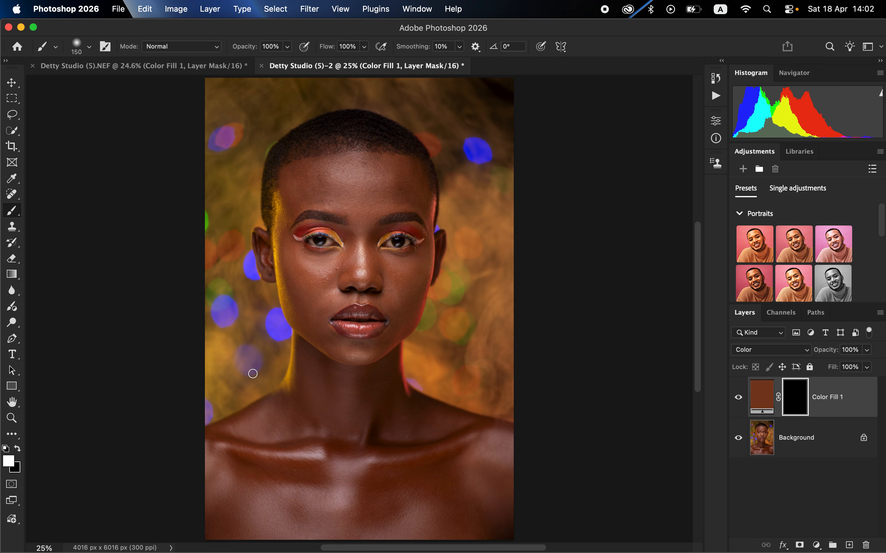
Paint the fill layer's mask white across the chest with a 700-pixel brush to reveal the skin tint there
key(bracketright)
key(bracketright)
key(bracketright)
key(bracketright)
key(bracketright)
key(bracketright)
key(bracketright)
key(bracketright)
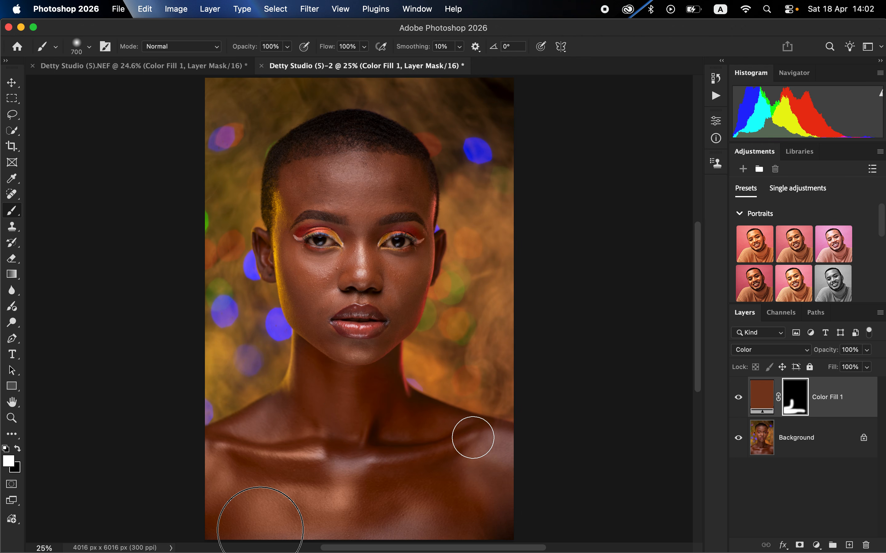
drag(258, 528, 326, 494)
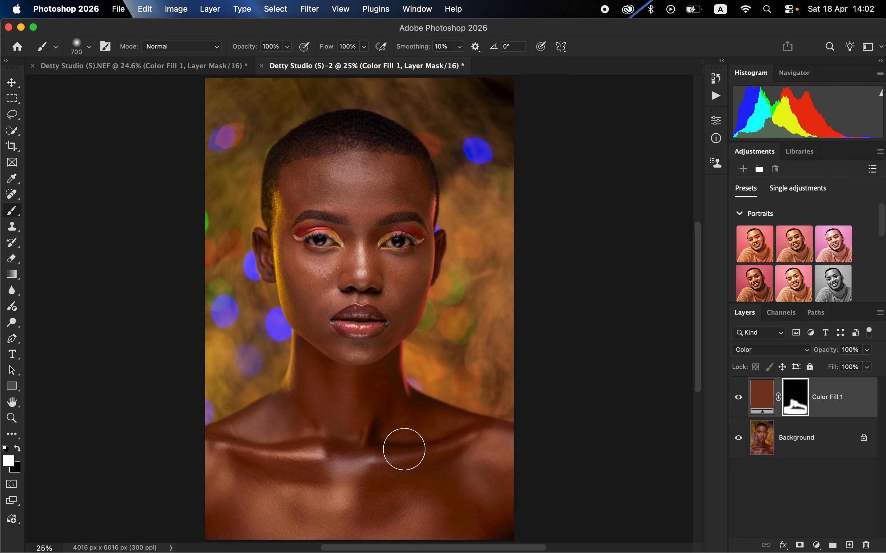
Reveal the tint on the collarbones, shoulders and sides of the chest by painting the mask white with a 400-pixel brush
key(bracketleft)
key(bracketleft)
key(bracketleft)
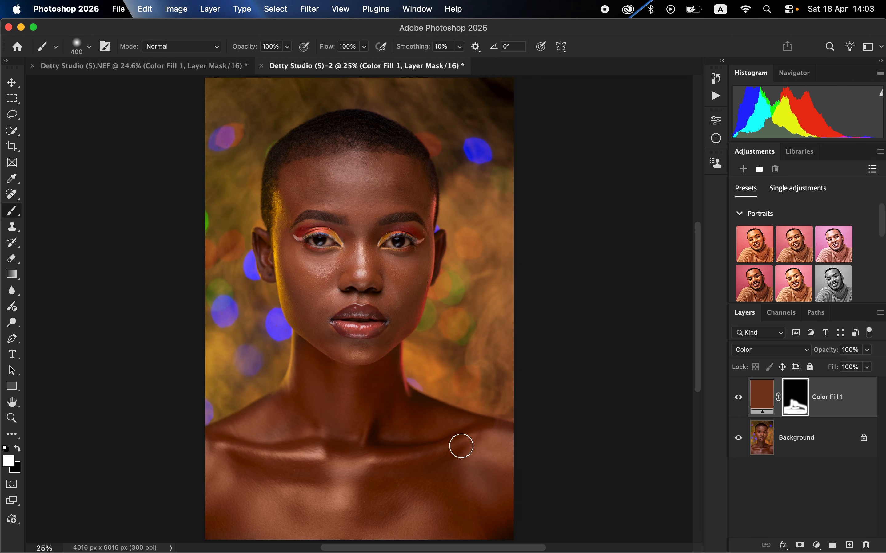
drag(461, 446, 358, 469)
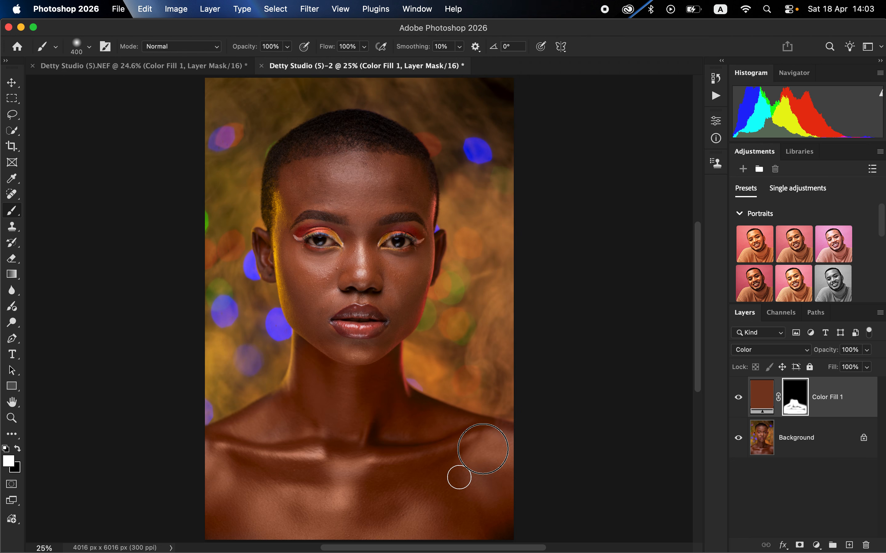
drag(458, 477, 429, 522)
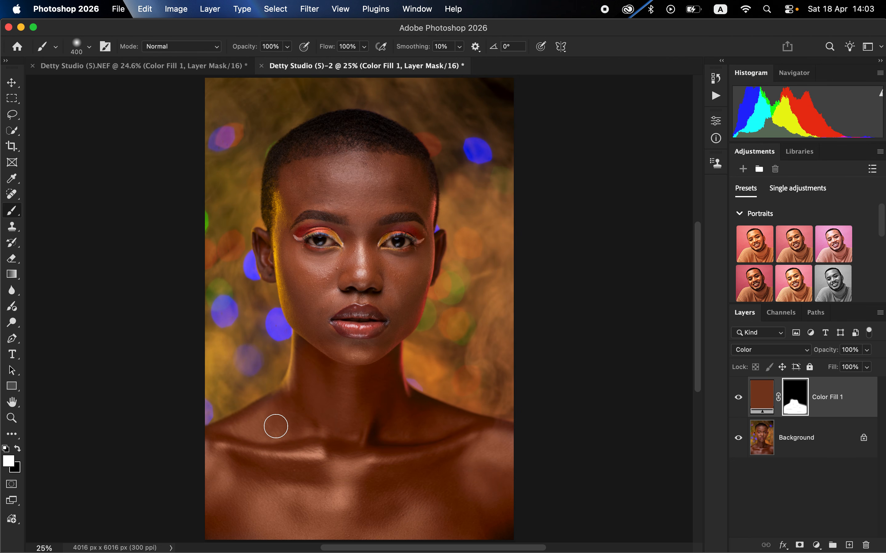
Paint the mask white over the cheeks, chin, nose and skin around the mouth with a 300-pixel brush, avoiding eyes and lips
key(bracketleft)
key(bracketleft)
key(bracketright)
click(289, 253)
mouse_move(410, 264)
mouse_down()
mouse_move(419, 259)
mouse_move(406, 263)
mouse_up()
mouse_move(291, 254)
mouse_down()
mouse_move(339, 265)
mouse_move(296, 273)
mouse_move(325, 343)
mouse_up()
mouse_move(368, 351)
mouse_down()
mouse_move(398, 328)
mouse_move(400, 308)
mouse_up()
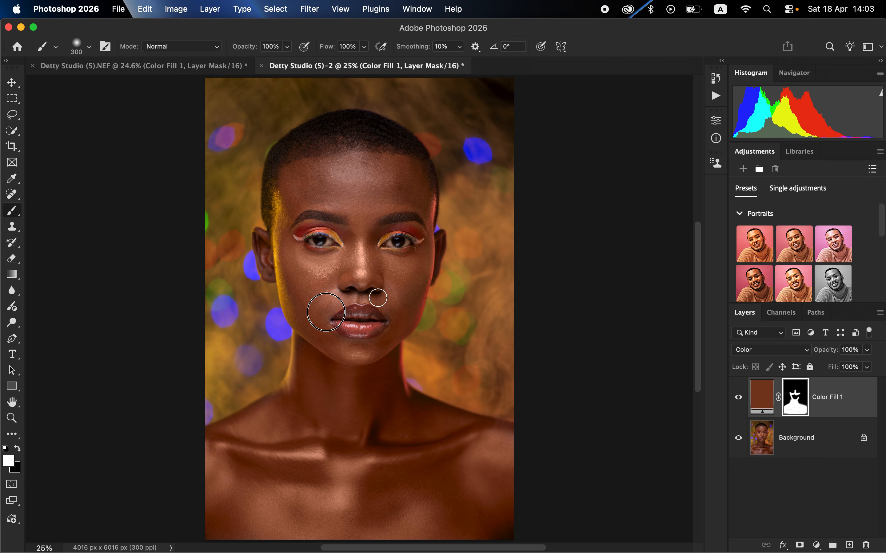
mouse_move(393, 294)
mouse_down()
mouse_move(402, 314)
mouse_move(411, 271)
mouse_move(364, 265)
mouse_move(360, 217)
mouse_up()
mouse_move(411, 271)
mouse_down()
mouse_move(419, 268)
mouse_move(419, 278)
mouse_up()
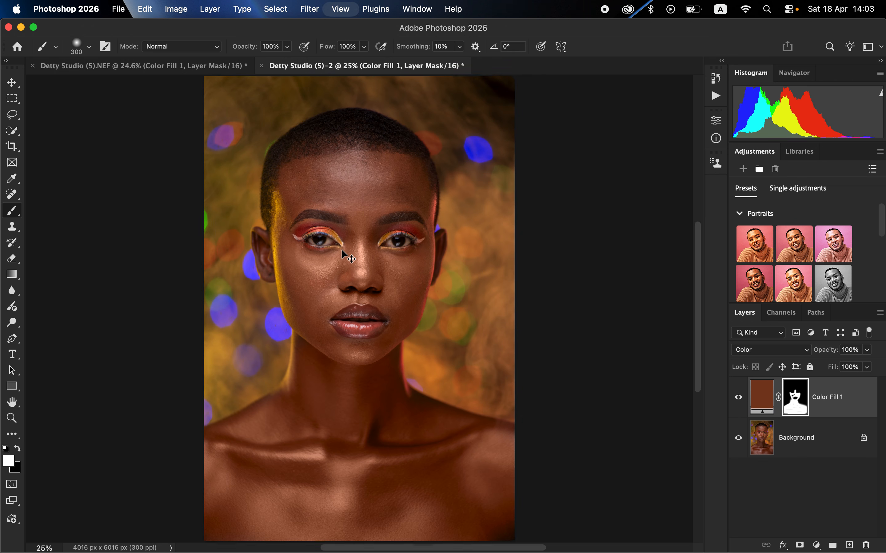
Paint the mask white between the eyebrows and over the forehead with the 300-pixel brush
key(super+equal)
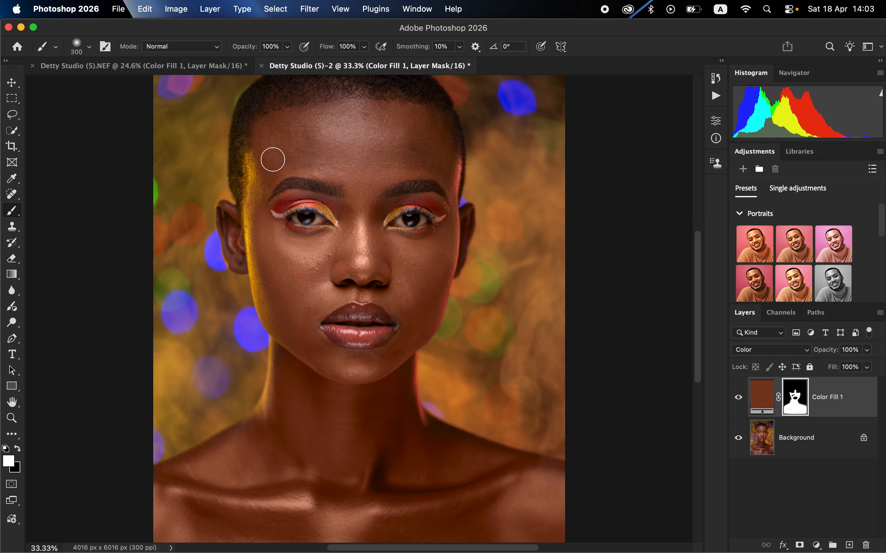
mouse_move(273, 160)
mouse_down()
mouse_move(268, 150)
mouse_move(357, 211)
mouse_up()
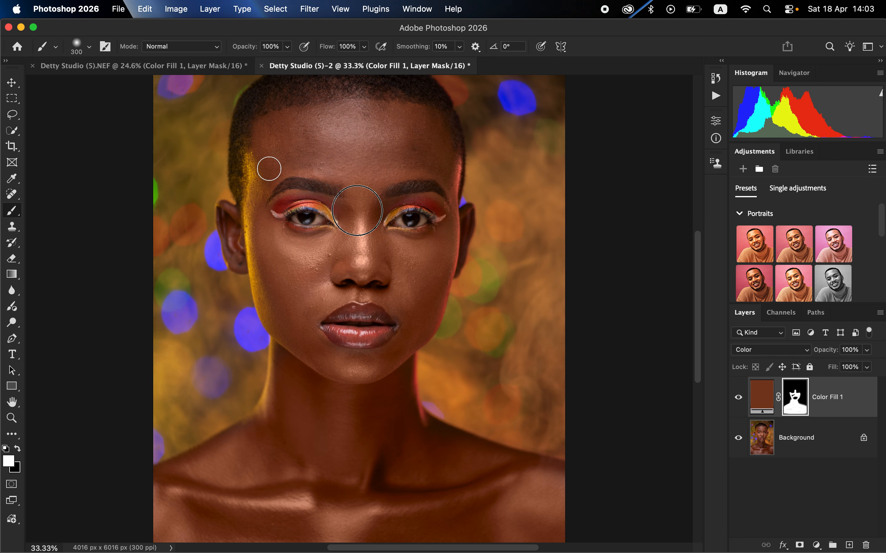
mouse_move(385, 174)
mouse_down()
mouse_move(444, 163)
mouse_move(437, 128)
mouse_move(322, 117)
mouse_move(270, 138)
mouse_move(395, 152)
mouse_move(404, 133)
mouse_move(404, 144)
mouse_up()
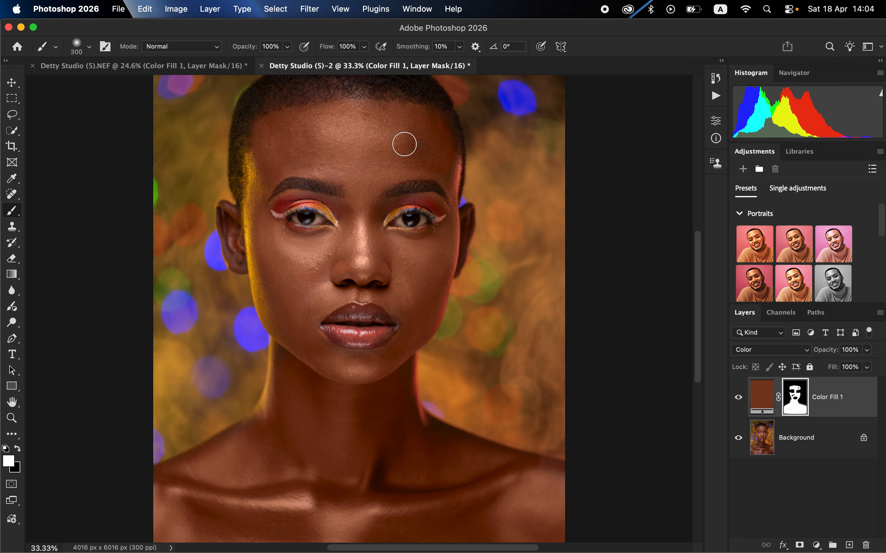
Extend the white mask area with a smaller brush along the temples, outer forehead, cheek edges and jawline, keeping the coloured rim light
key(bracketright)
key(bracketright)
key(bracketleft)
key(bracketleft)
key(bracketleft)
key(bracketleft)
key(bracketleft)
mouse_move(279, 168)
mouse_down()
mouse_move(262, 124)
mouse_move(260, 207)
mouse_up()
mouse_move(406, 172)
mouse_down()
mouse_move(424, 172)
mouse_move(451, 194)
mouse_move(425, 138)
mouse_up()
drag(424, 139, 425, 157)
mouse_move(446, 227)
mouse_down()
mouse_move(434, 316)
mouse_move(392, 301)
mouse_move(405, 344)
mouse_up()
drag(267, 305, 308, 357)
mouse_move(406, 356)
mouse_down()
mouse_move(405, 405)
mouse_move(381, 355)
mouse_move(361, 355)
mouse_move(309, 336)
mouse_up()
mouse_move(432, 239)
mouse_down()
mouse_move(387, 237)
mouse_move(452, 240)
mouse_move(426, 316)
mouse_move(271, 158)
mouse_move(345, 149)
mouse_move(421, 125)
mouse_up()
Fill in the mask over the cheek on the yellow-lit side with a 600-pixel white brush, and make black the foreground colour
key(bracketright)
key(bracketright)
key(bracketright)
key(bracketright)
key(bracketright)
key(bracketright)
mouse_move(308, 286)
mouse_down()
mouse_move(307, 259)
mouse_move(288, 258)
mouse_move(353, 253)
mouse_move(296, 256)
mouse_up()
click(17, 449)
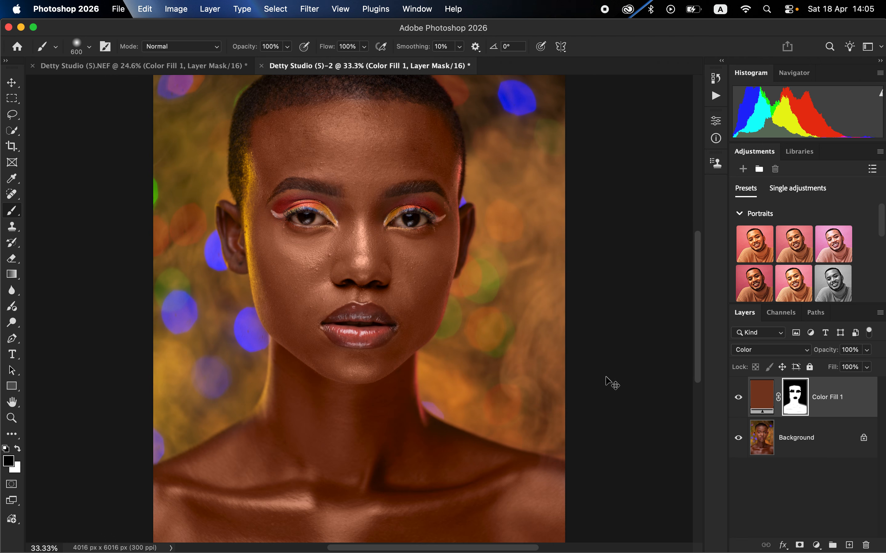
Fit the whole portrait in view and lower the colour fill layer's opacity to 74%
key(super+0)
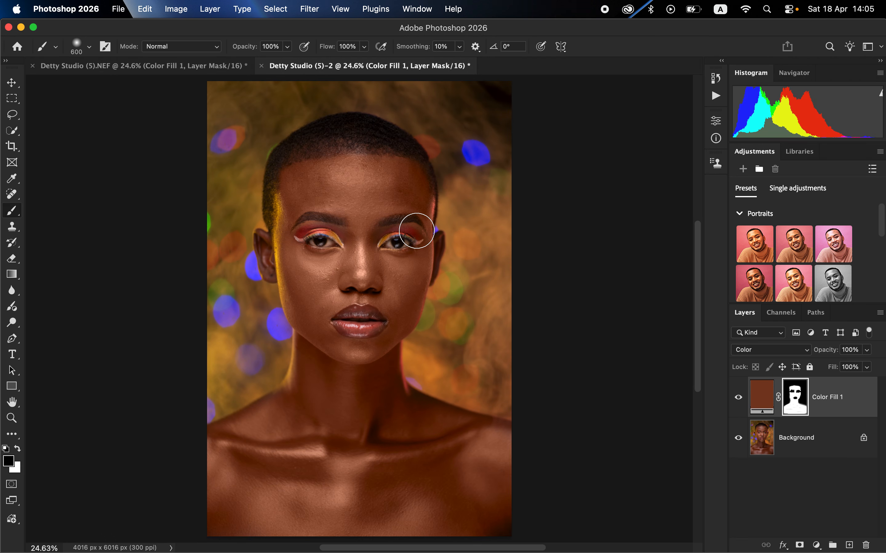
click(868, 350)
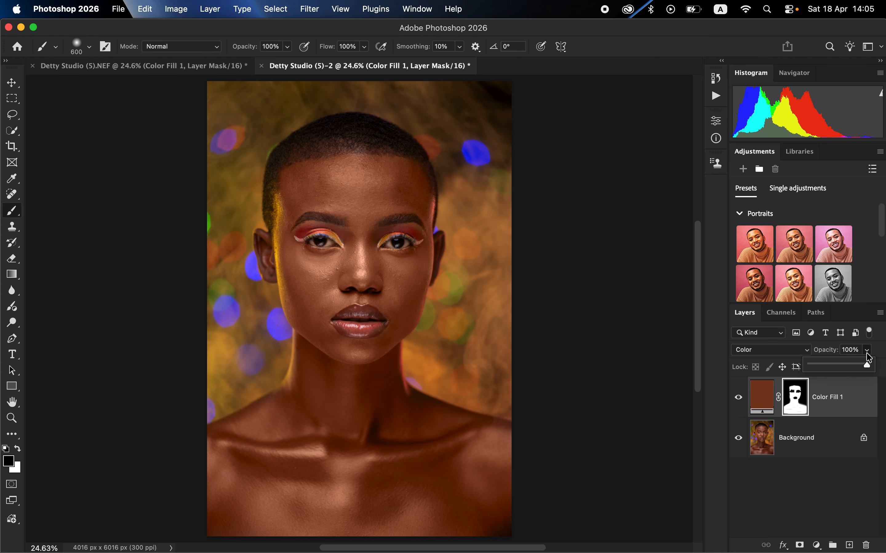
drag(860, 370, 852, 363)
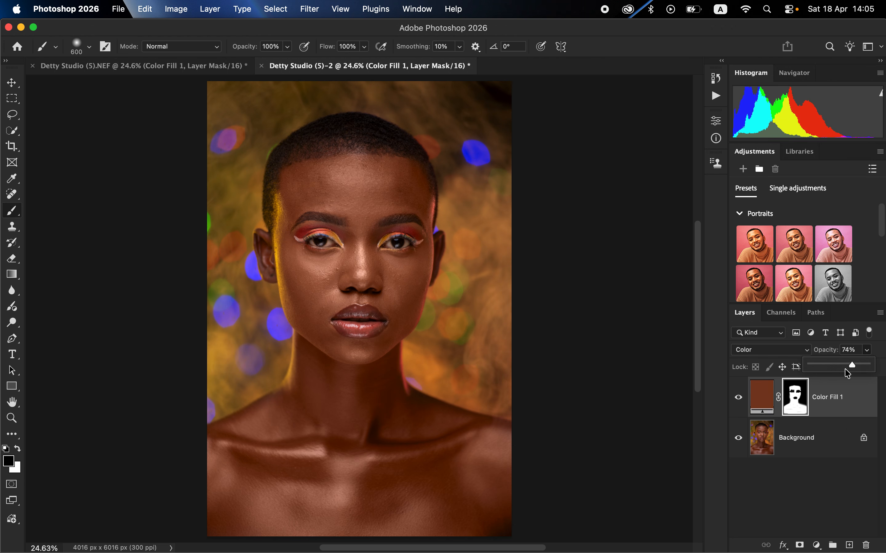
Add a Black & White adjustment layer on top, blended in Multiply mode at 13% opacity
click(816, 546)
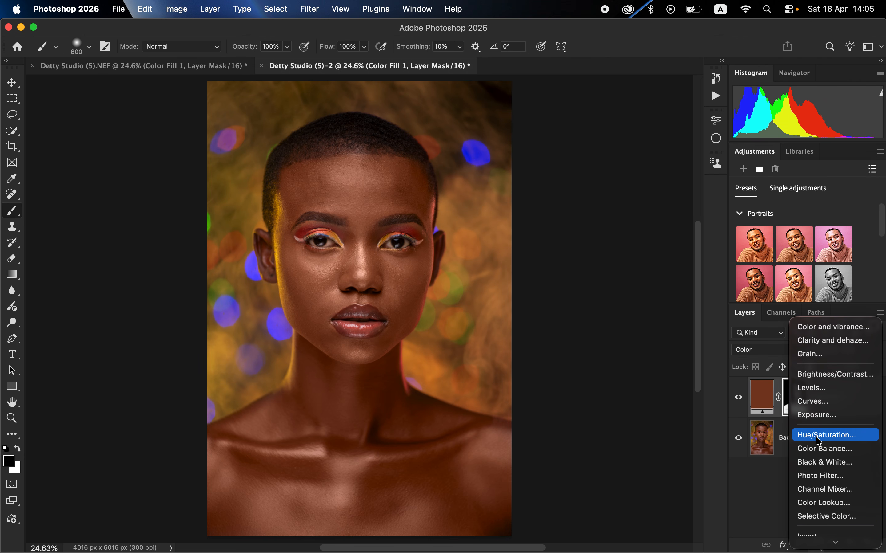
click(817, 463)
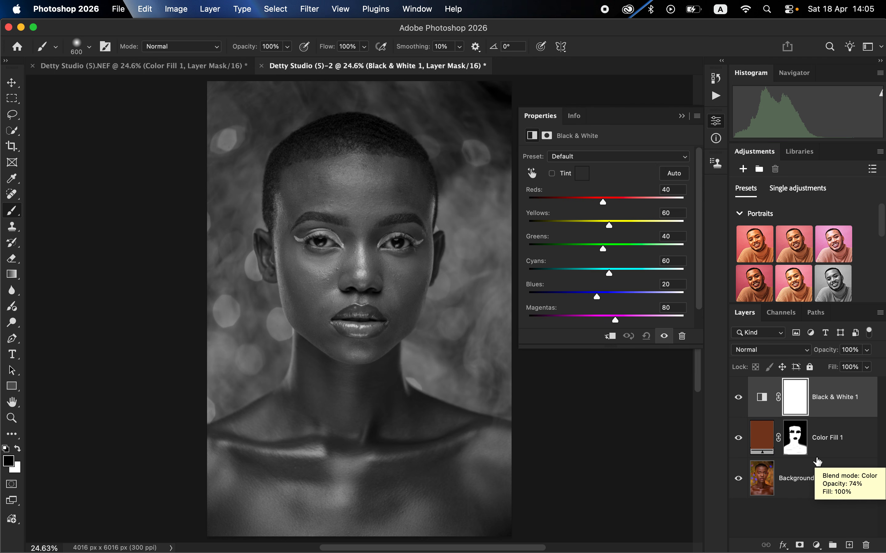
click(765, 350)
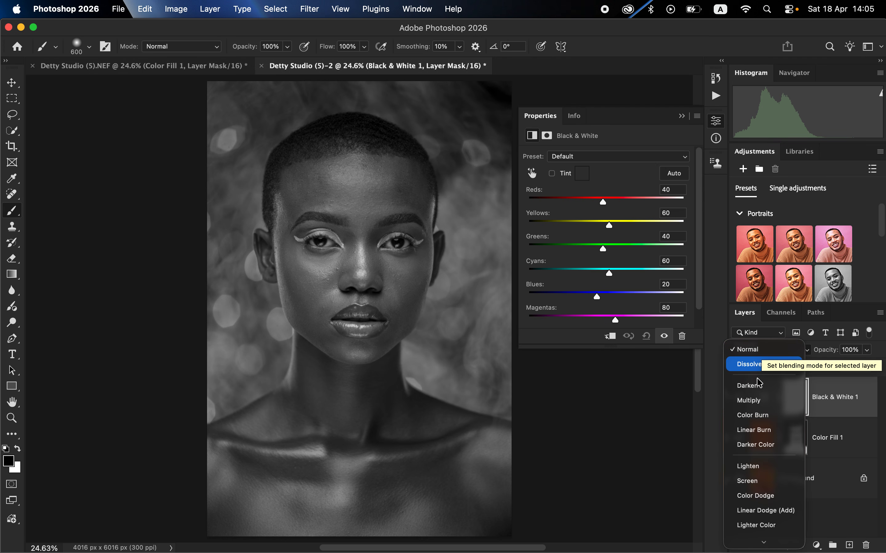
click(749, 400)
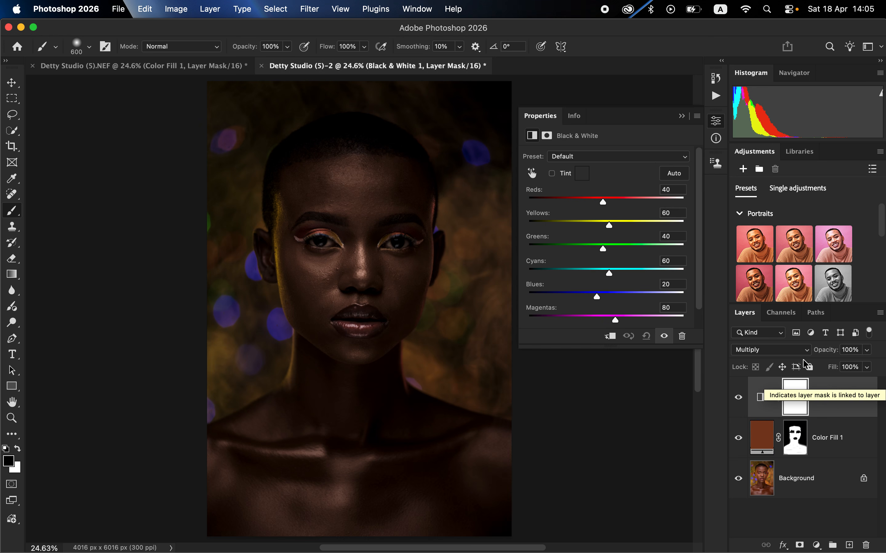
click(867, 349)
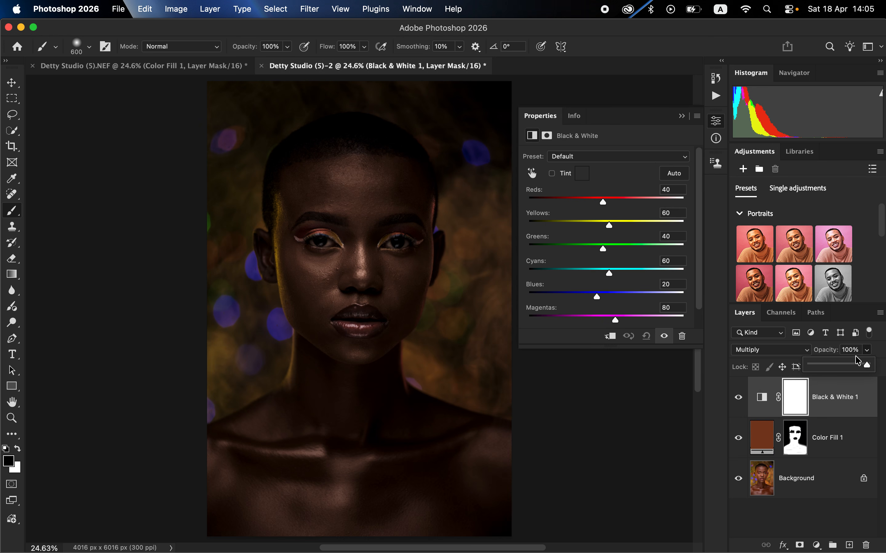
drag(857, 358, 817, 363)
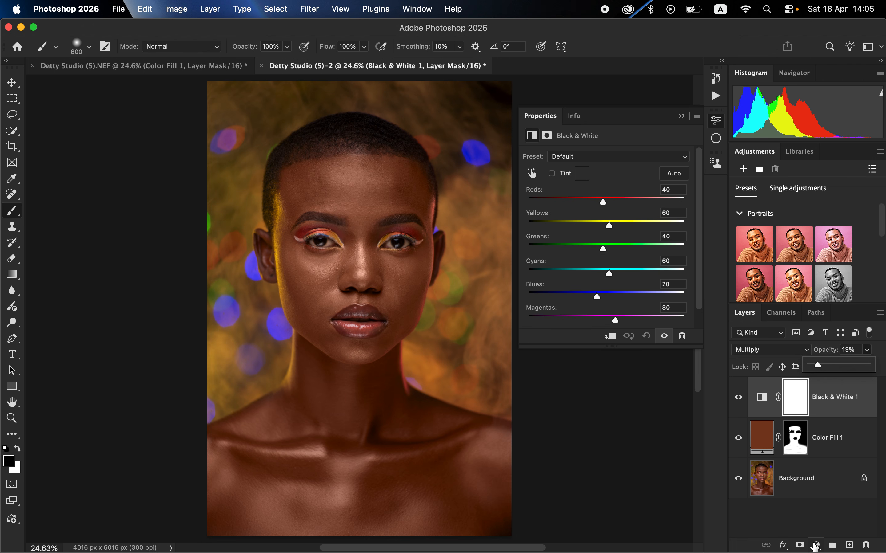
Add a Hue/Saturation adjustment layer and set its Reds to hue -1, saturation -3 and lightness -14
click(815, 545)
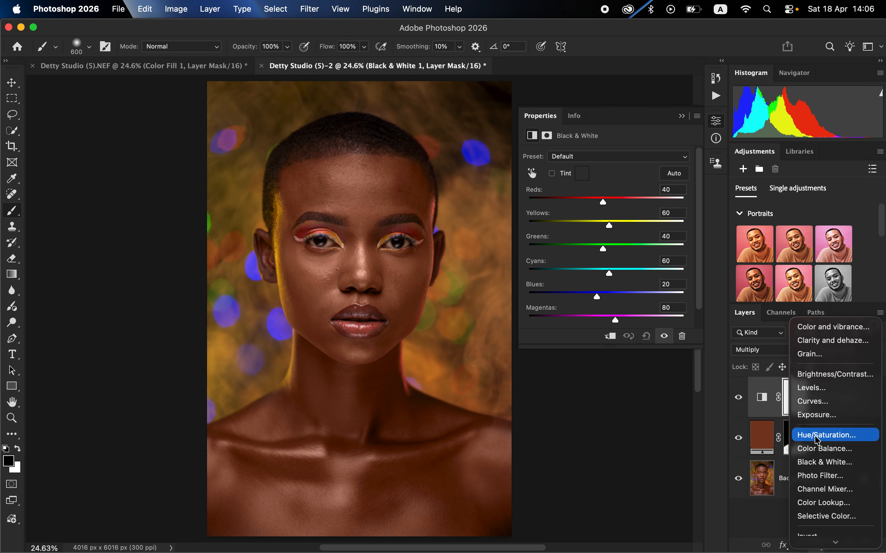
click(817, 437)
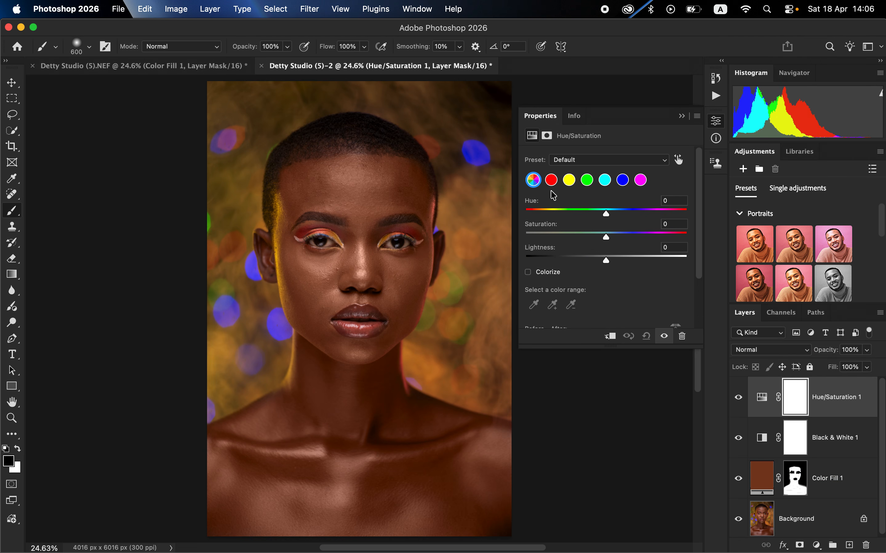
click(551, 180)
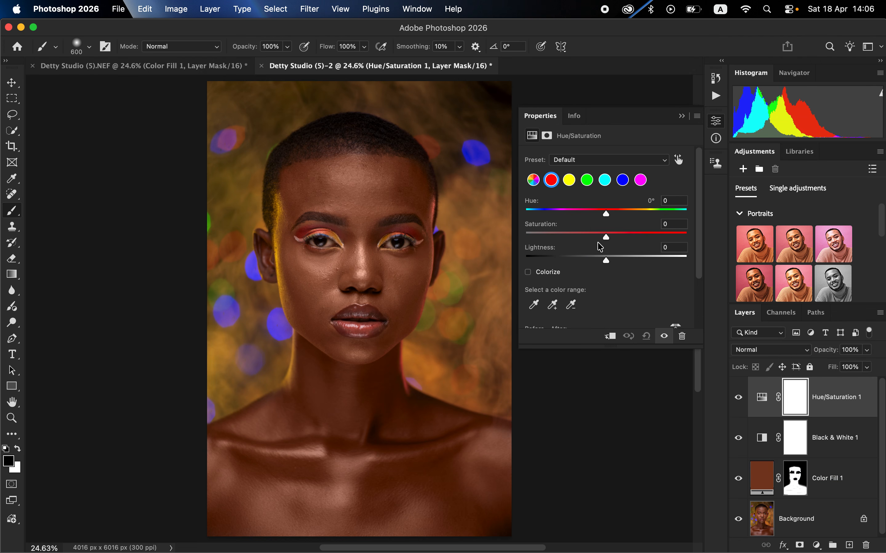
drag(599, 263, 596, 263)
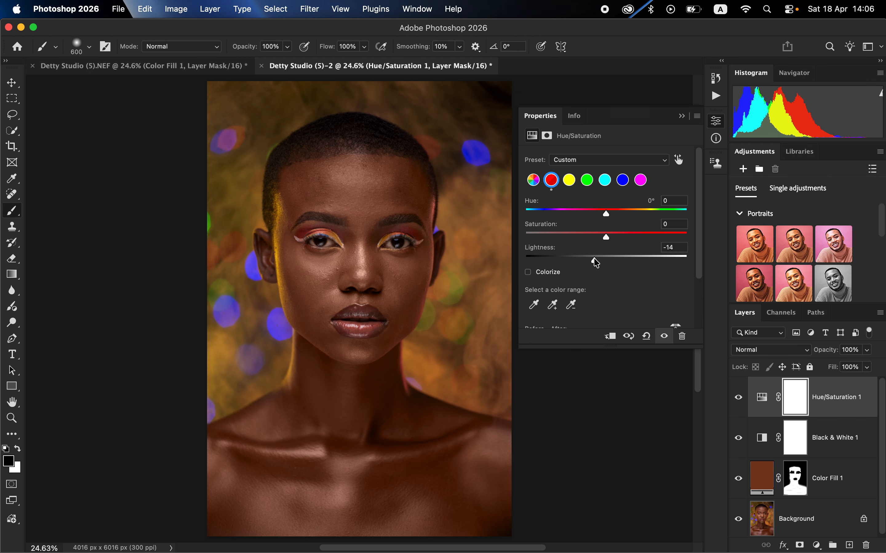
drag(606, 238, 604, 239)
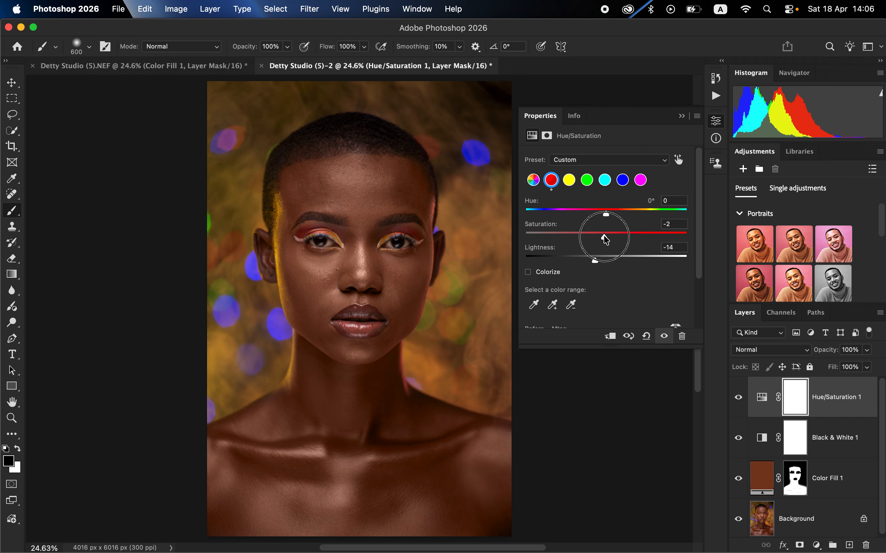
drag(606, 240, 606, 240)
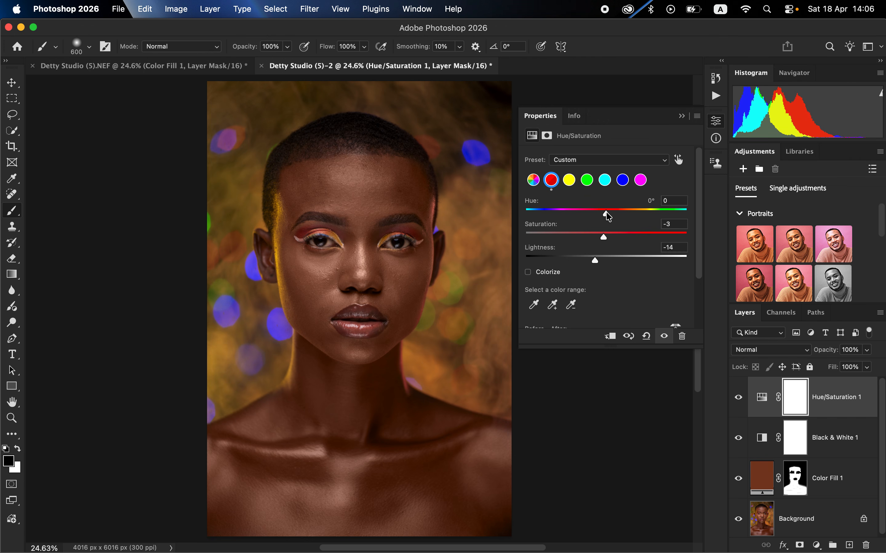
drag(606, 214, 606, 216)
Add a Selective Color adjustment layer and set Magenta to +2% in the Reds
click(816, 546)
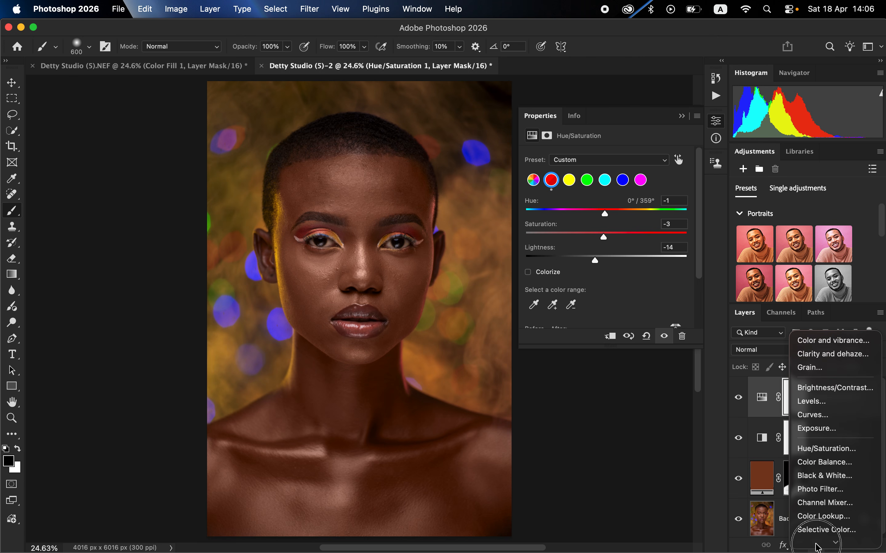
mouse_move(815, 541)
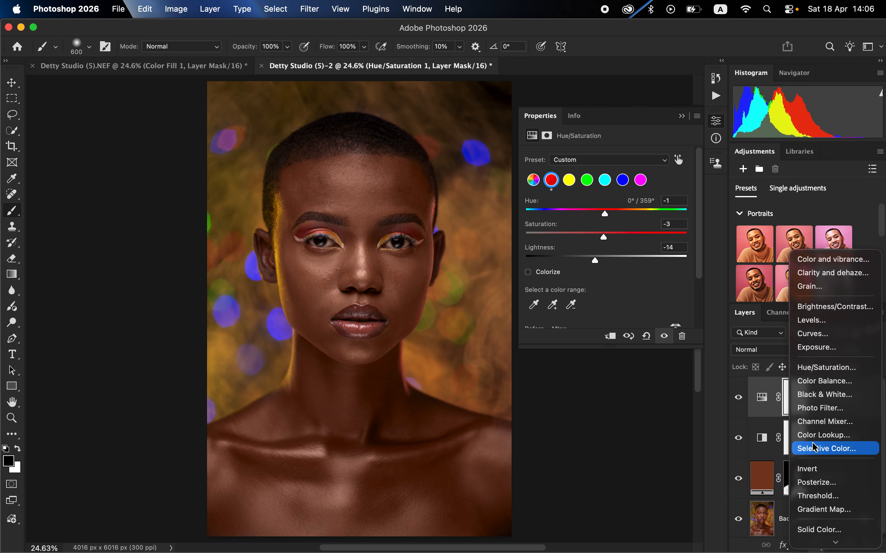
click(816, 450)
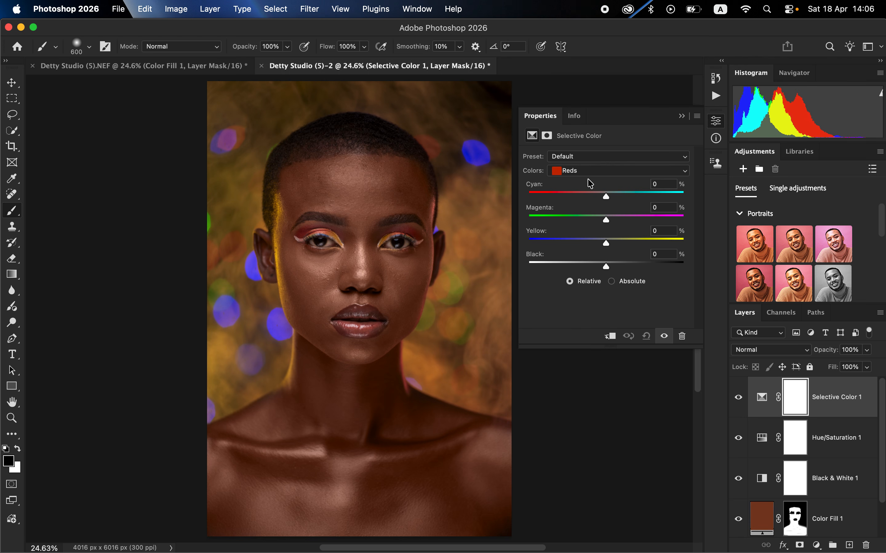
drag(608, 197, 608, 222)
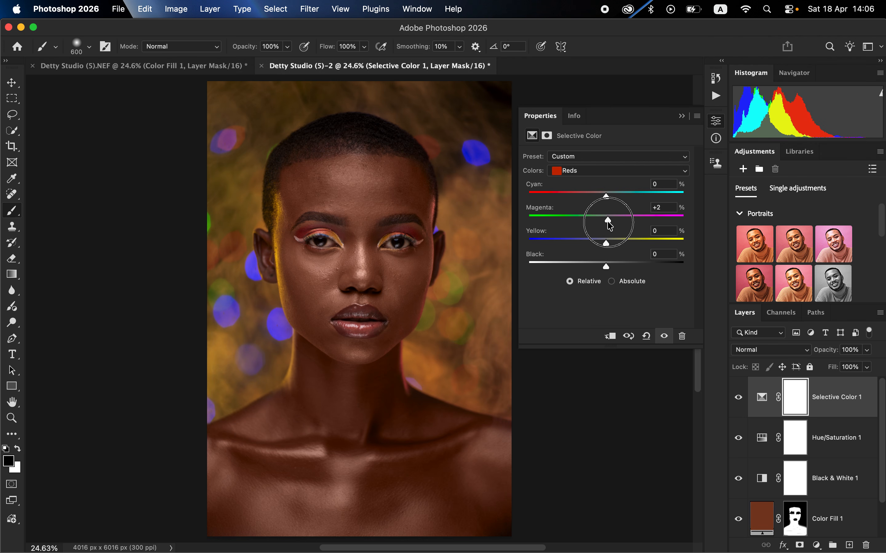
drag(607, 221, 608, 221)
Compare the portrait before and after the colour edits by repeatedly toggling layer visibility from the Background layer, leaving all layers shown
mouse_move(809, 481)
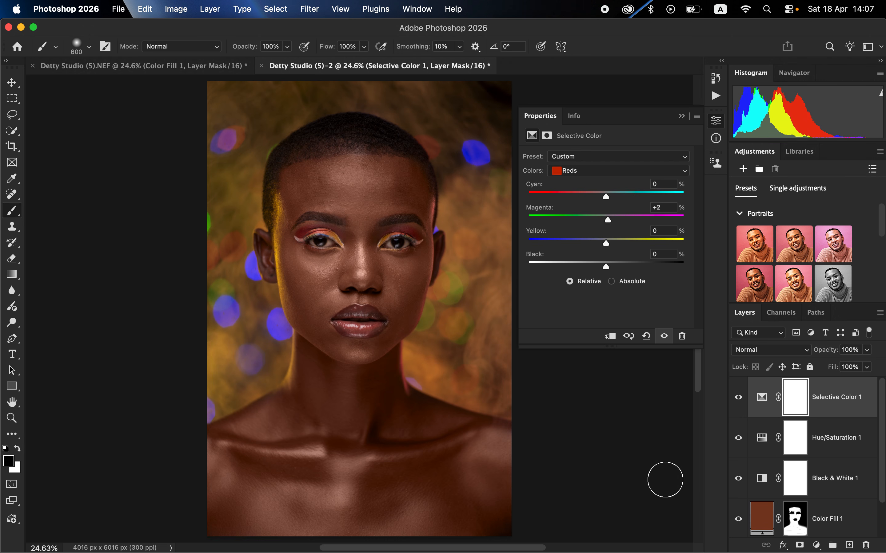
scroll(809, 496, down, 2)
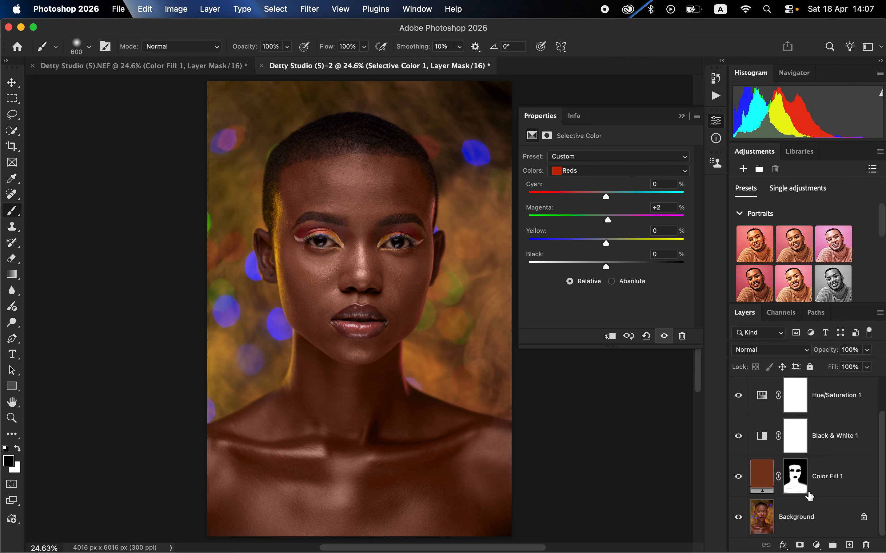
alt+click(738, 517)
alt+click(738, 519)
alt+click(738, 519)
alt+click(738, 519)
alt+click(738, 519)
alt+click(738, 519)
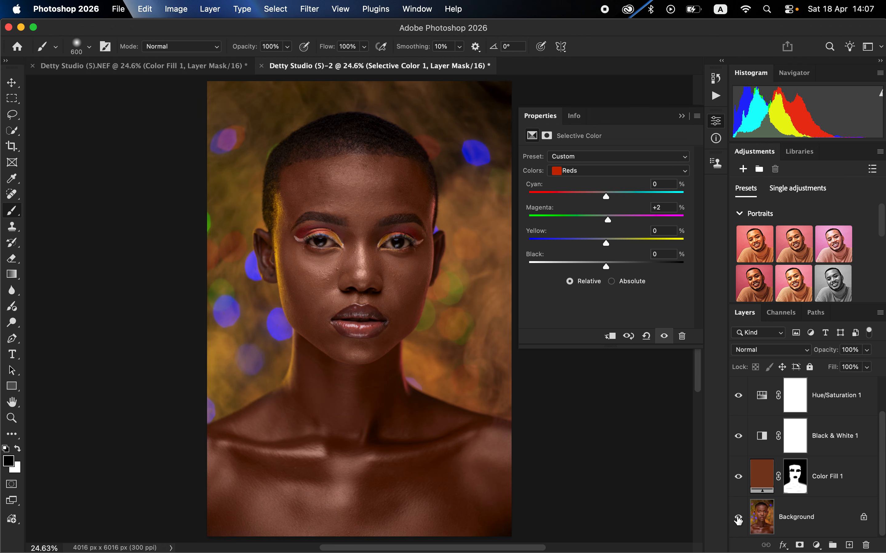